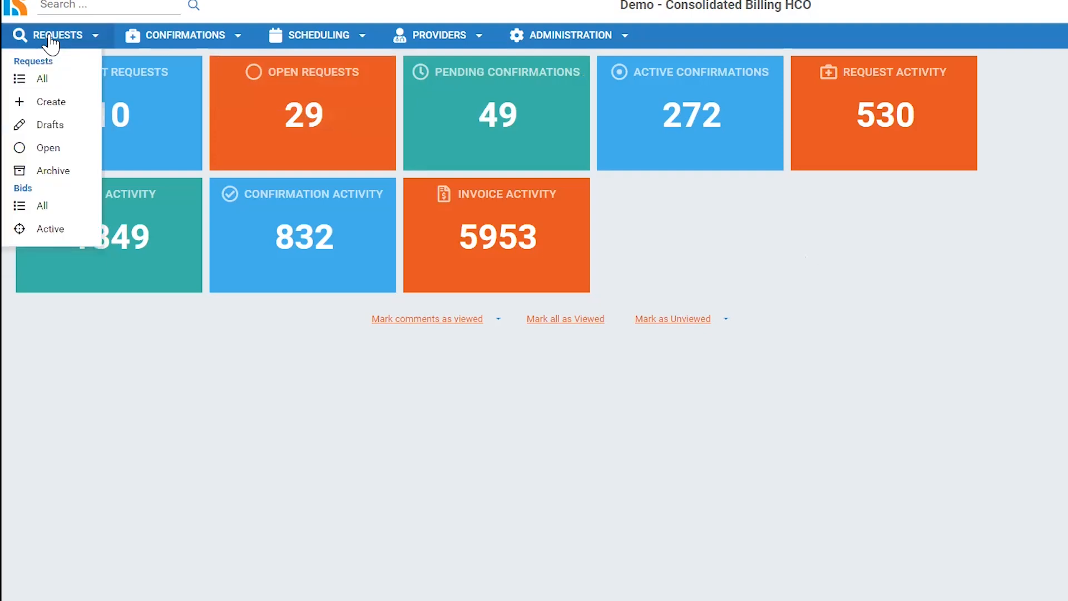
# - Create a new assignment request for Example Facility A with the specialty Anesthesiology
pyautogui.click(55, 103)
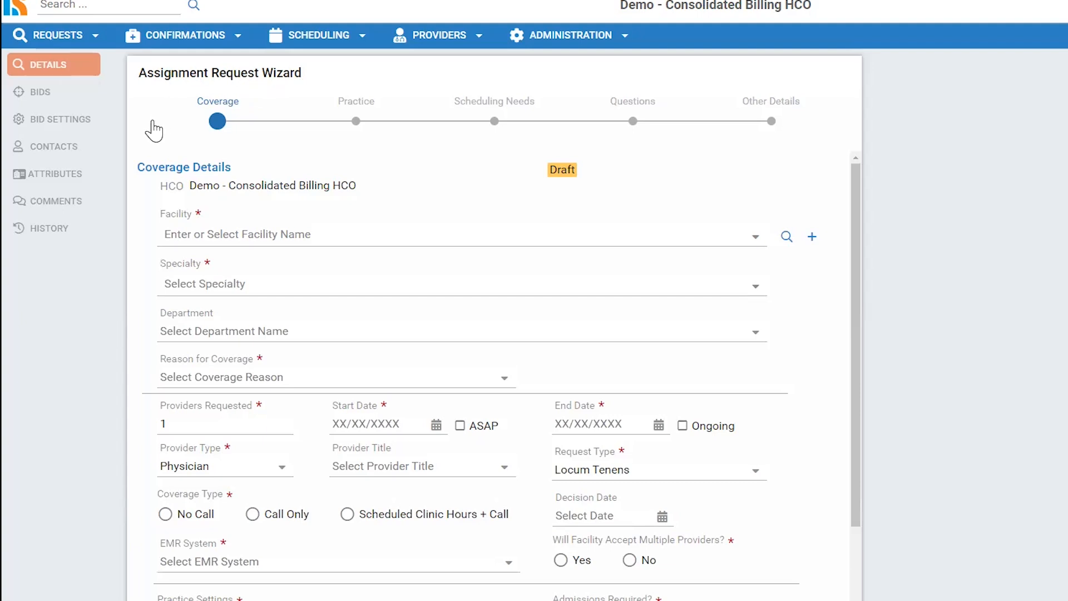
pyautogui.click(758, 238)
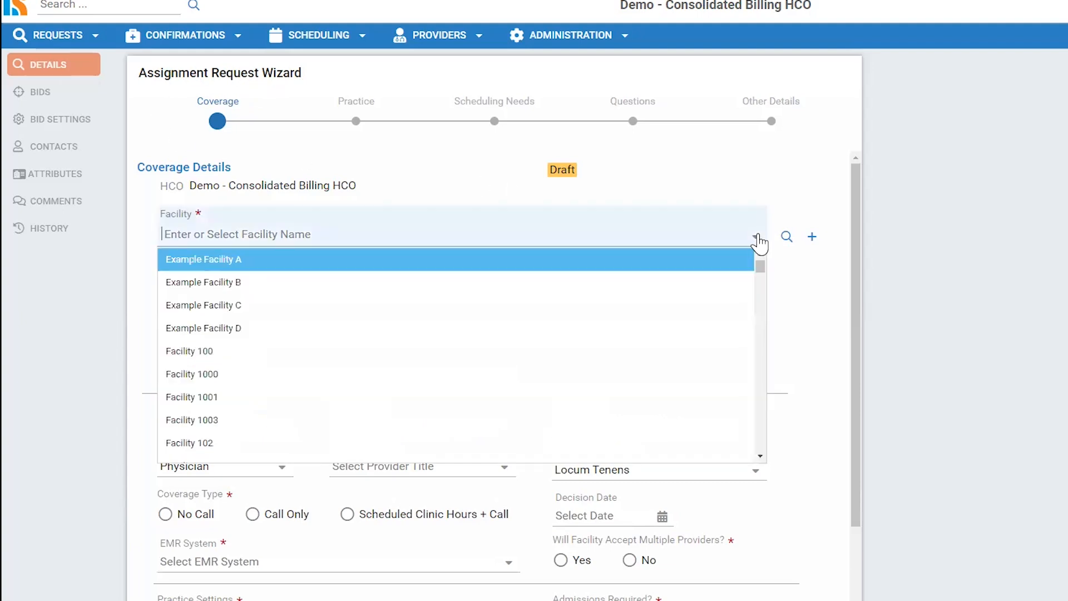
pyautogui.click(241, 264)
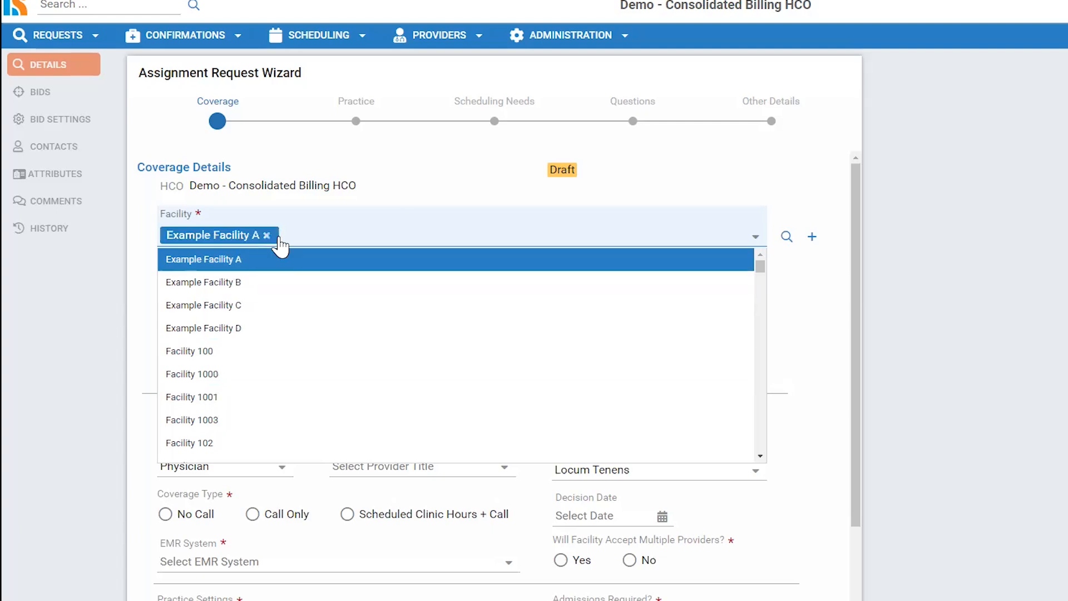
pyautogui.click(444, 200)
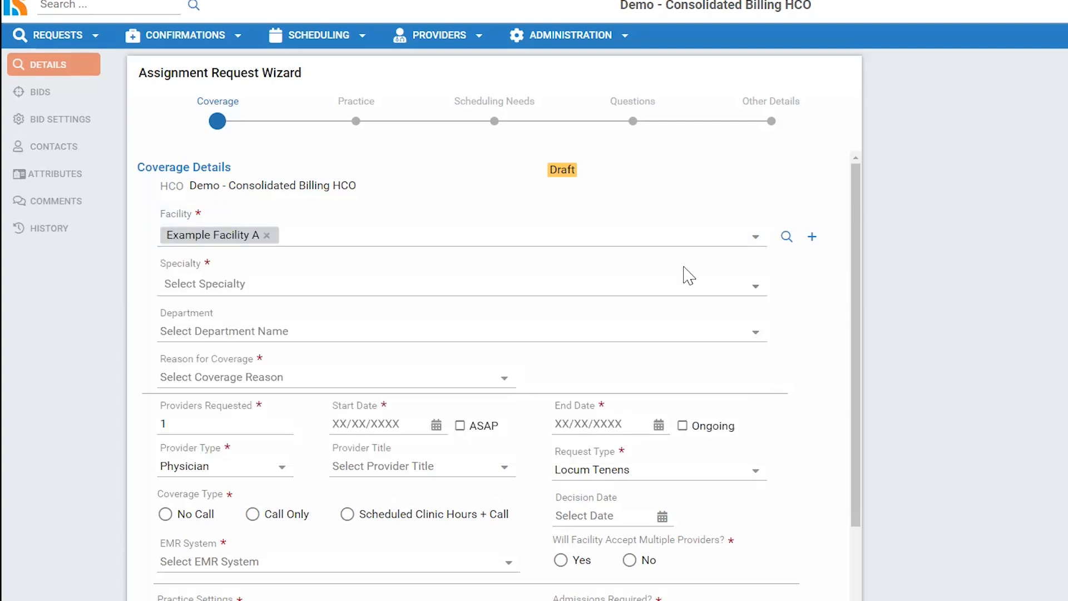
pyautogui.click(754, 294)
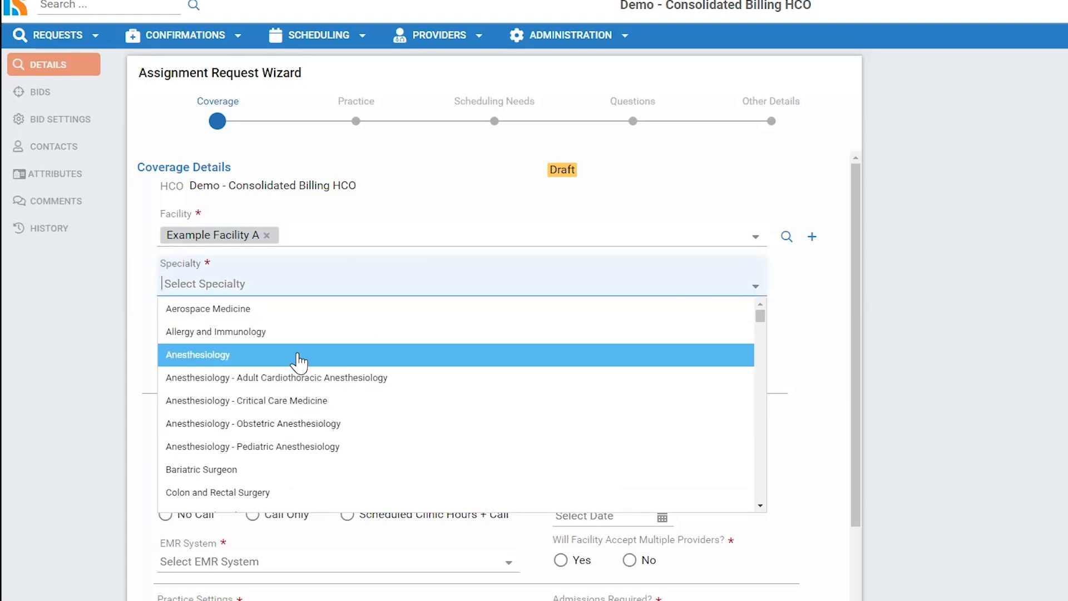
pyautogui.click(291, 357)
pyautogui.click(827, 311)
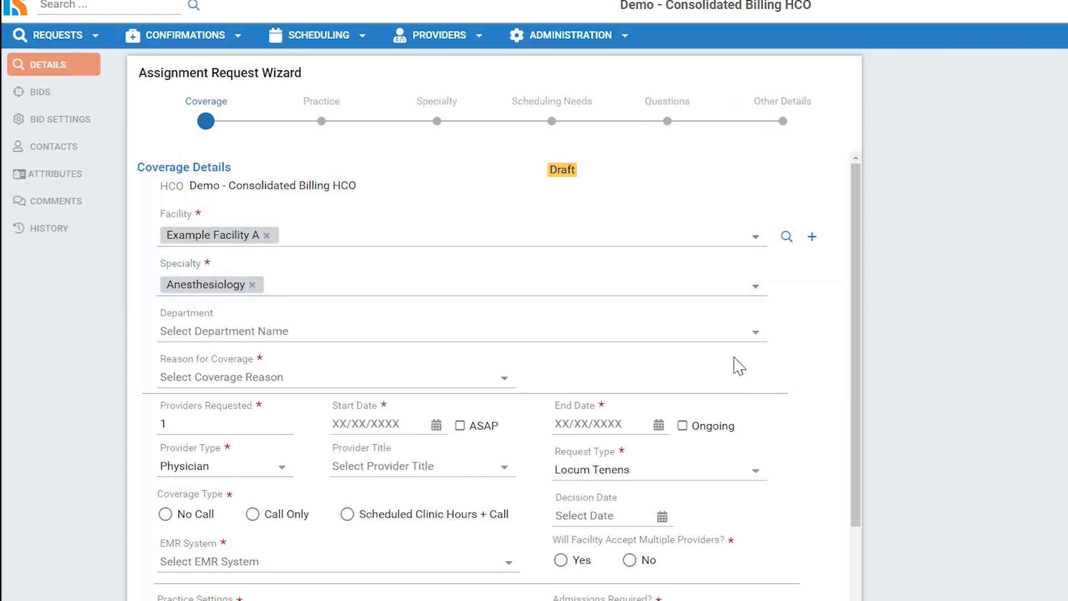
# - Set the request's department to Department 1 and the reason for coverage to Scheduling Need
pyautogui.click(755, 335)
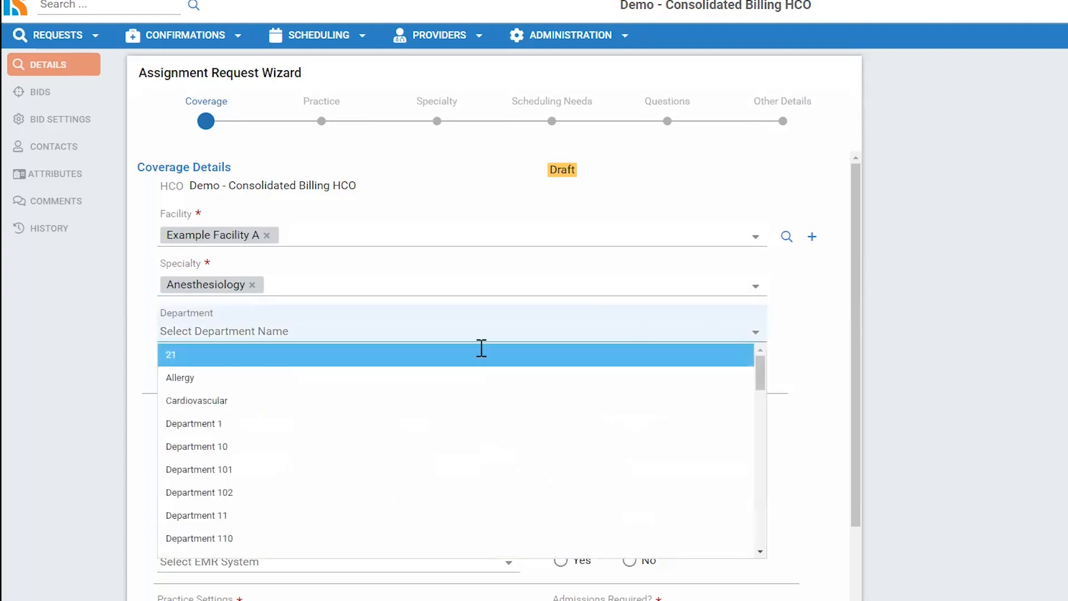
pyautogui.click(252, 427)
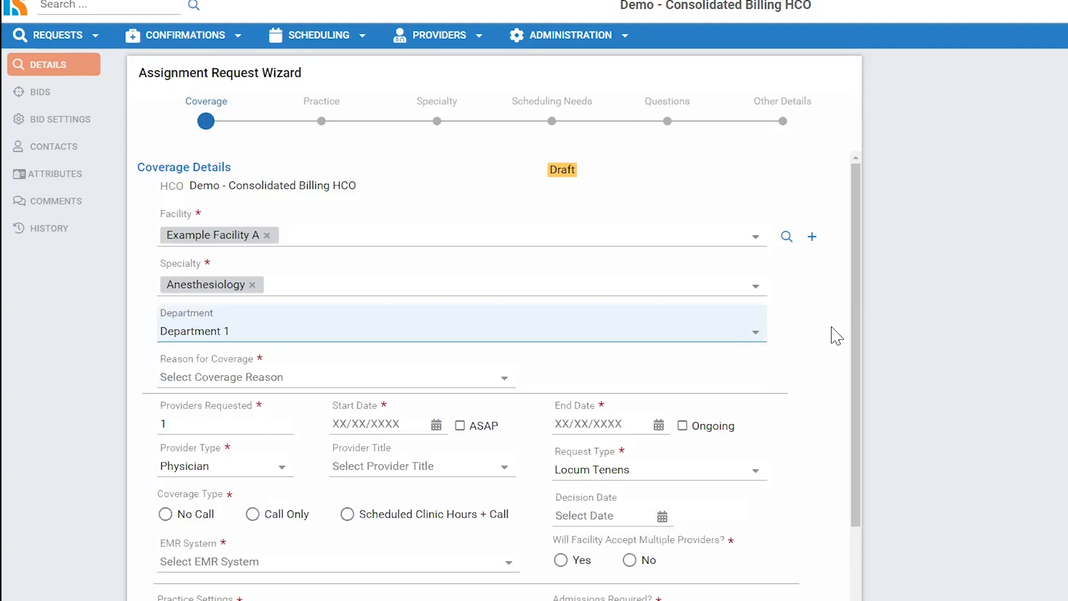
pyautogui.click(504, 384)
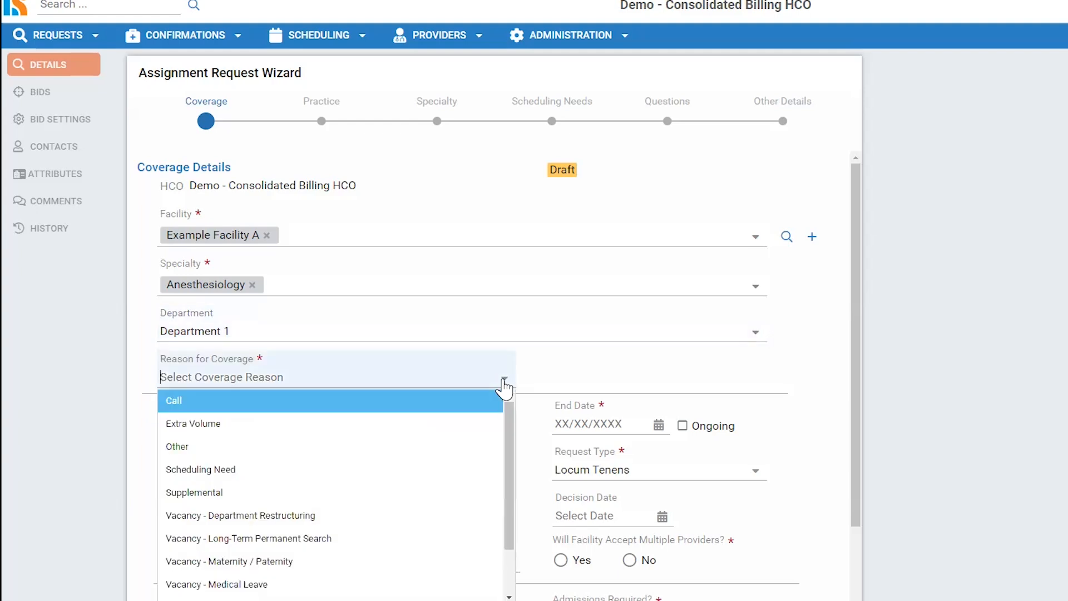
pyautogui.click(369, 472)
# - Set the coverage start date to 12/30/2022 and the end date to 04/30/2023
pyautogui.scroll(-2, 807, 382)
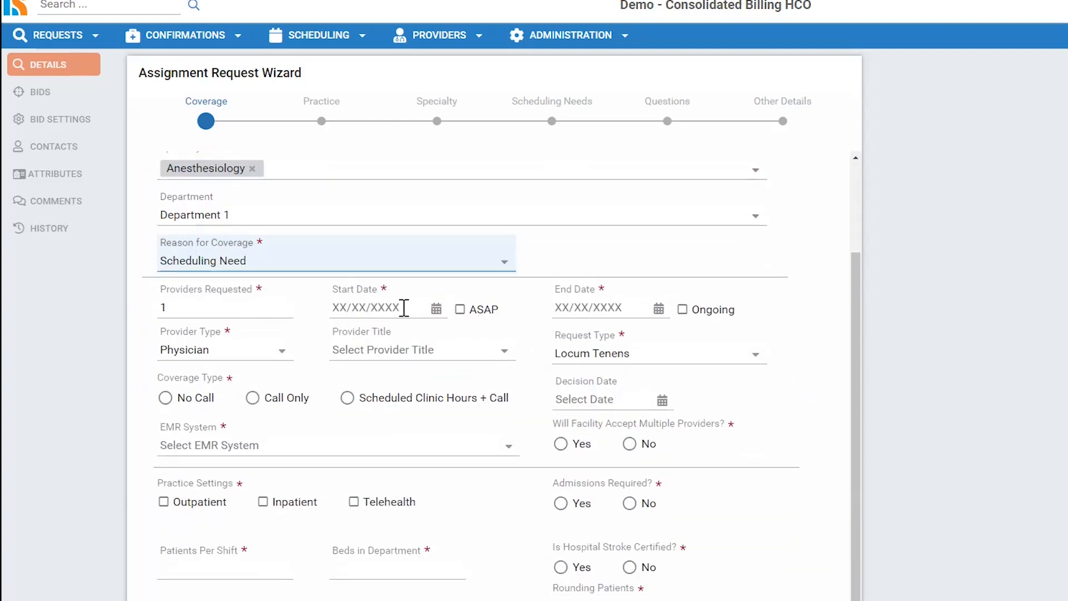
pyautogui.click(436, 308)
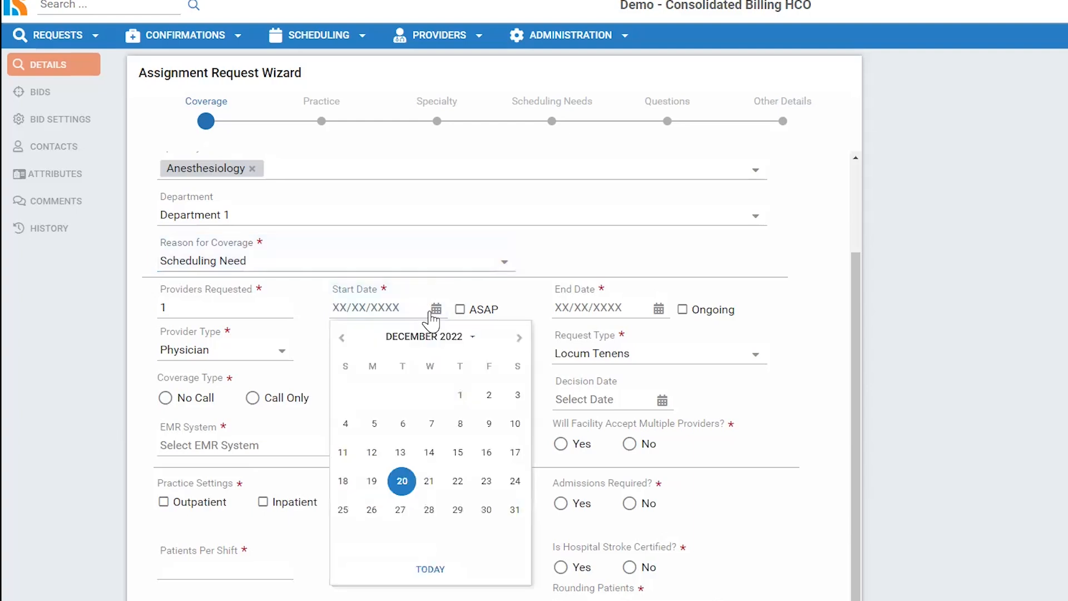
pyautogui.click(486, 511)
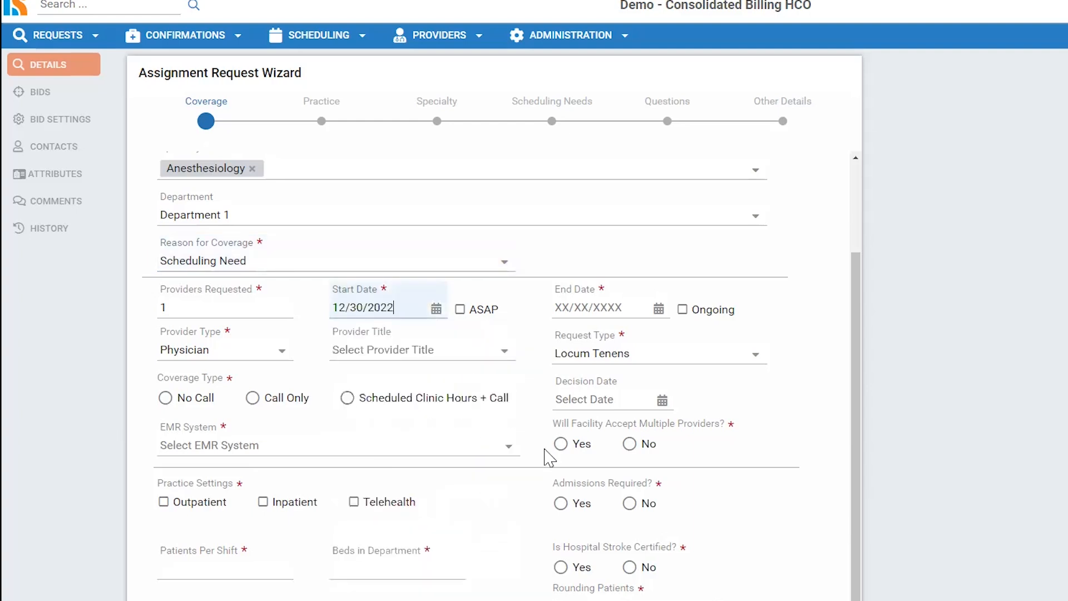
pyautogui.click(659, 308)
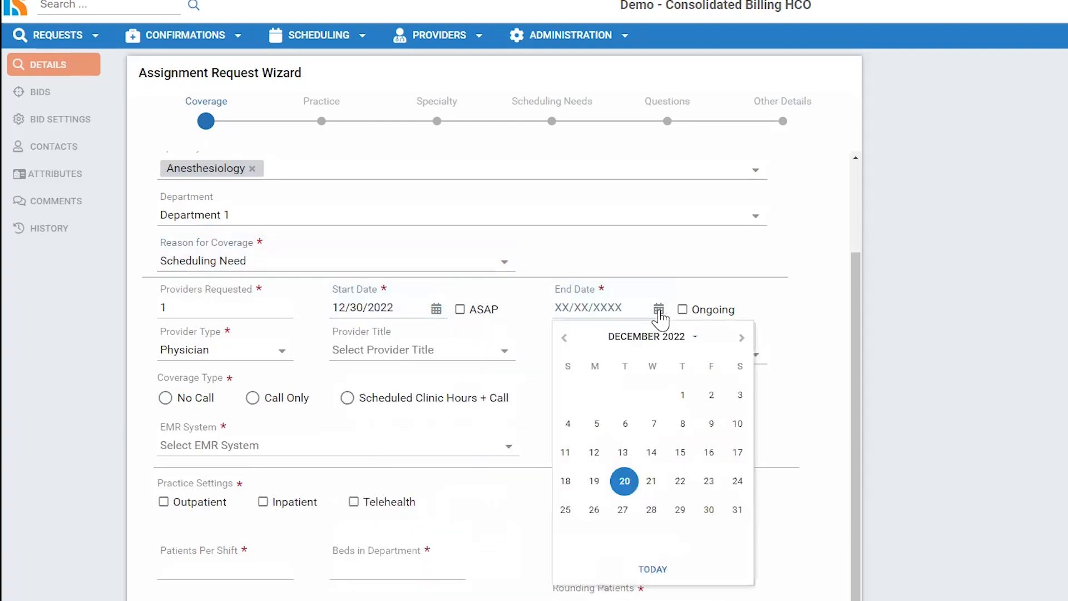
pyautogui.click(741, 338)
pyautogui.click(741, 338)
pyautogui.click(741, 338)
pyautogui.click(742, 338)
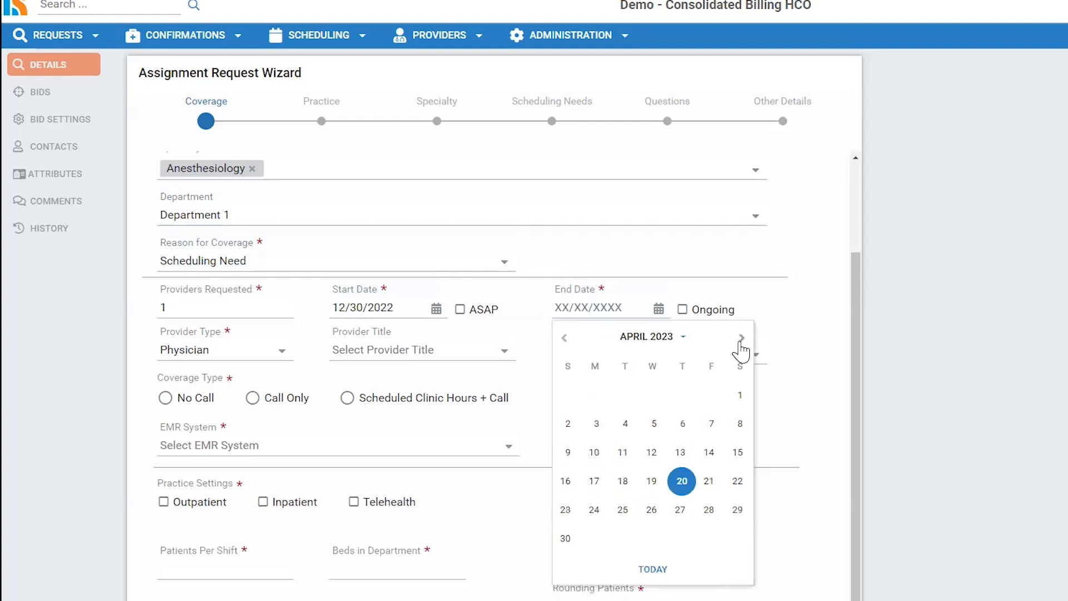
pyautogui.click(565, 538)
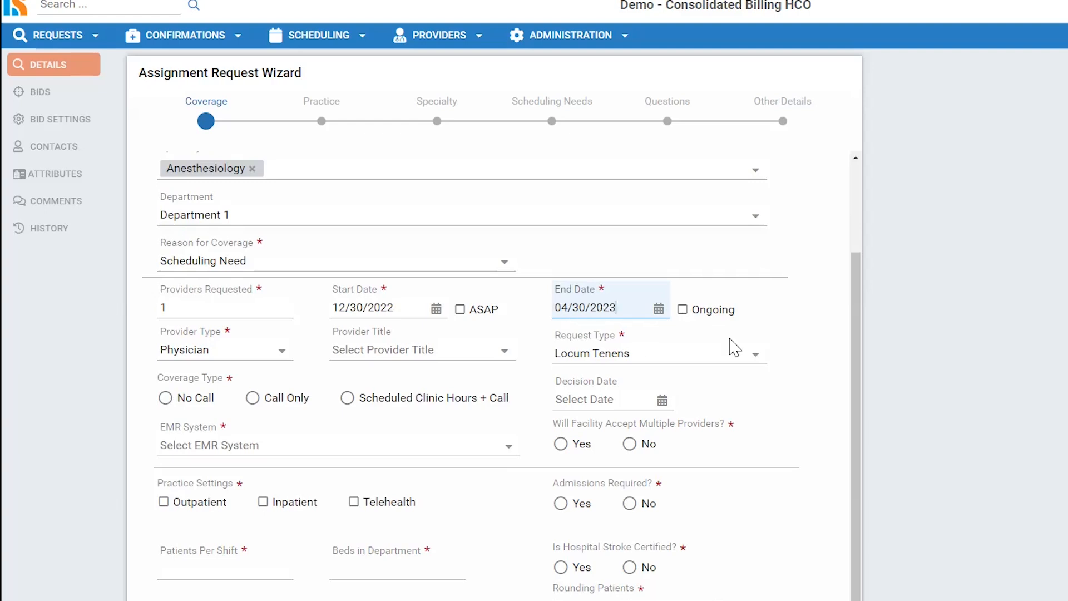
# - Set provider title to MD, coverage type to No Call, accepting multiple providers to Yes, and EMR system to Athena
pyautogui.click(505, 351)
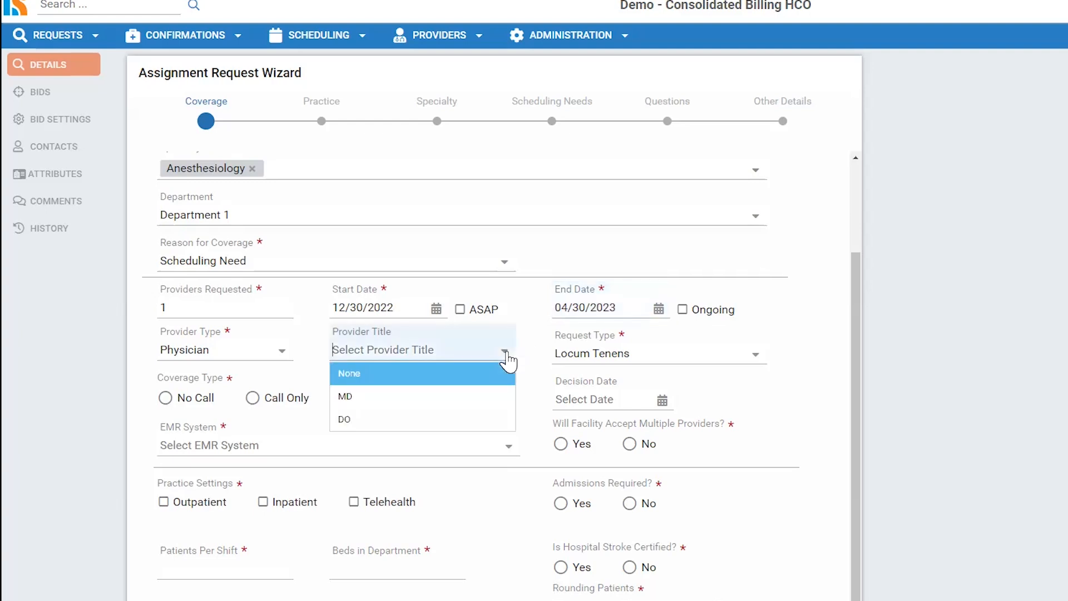
pyautogui.click(401, 397)
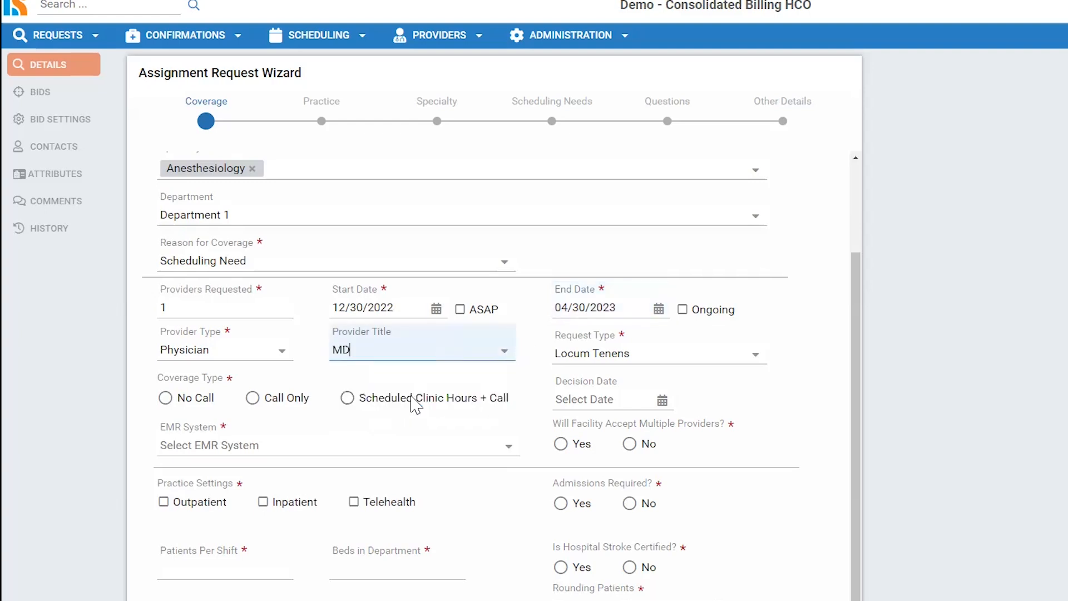
pyautogui.click(166, 398)
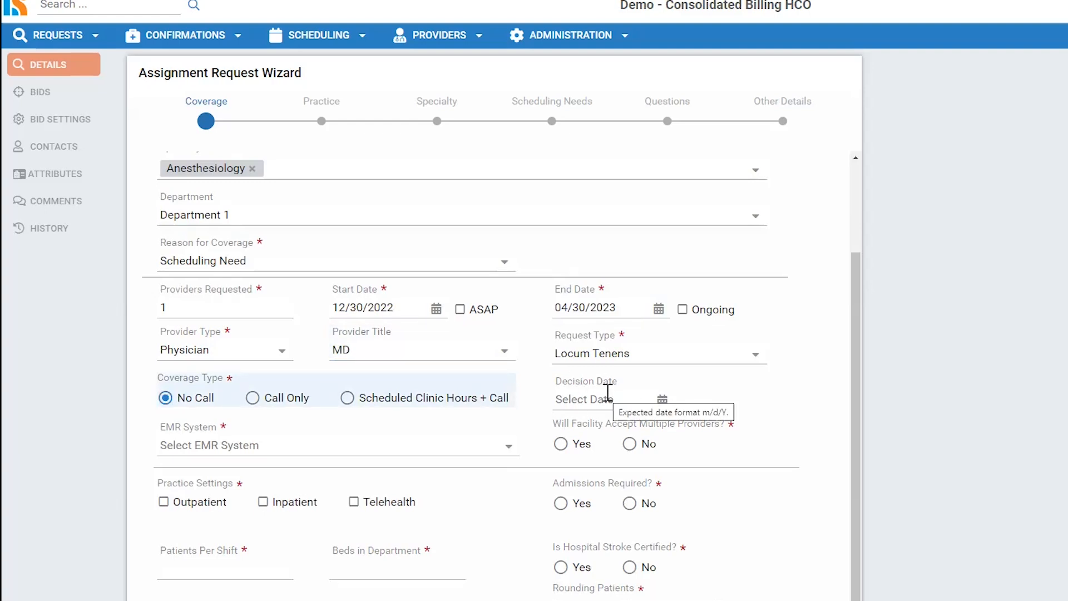
pyautogui.click(566, 445)
pyautogui.click(512, 450)
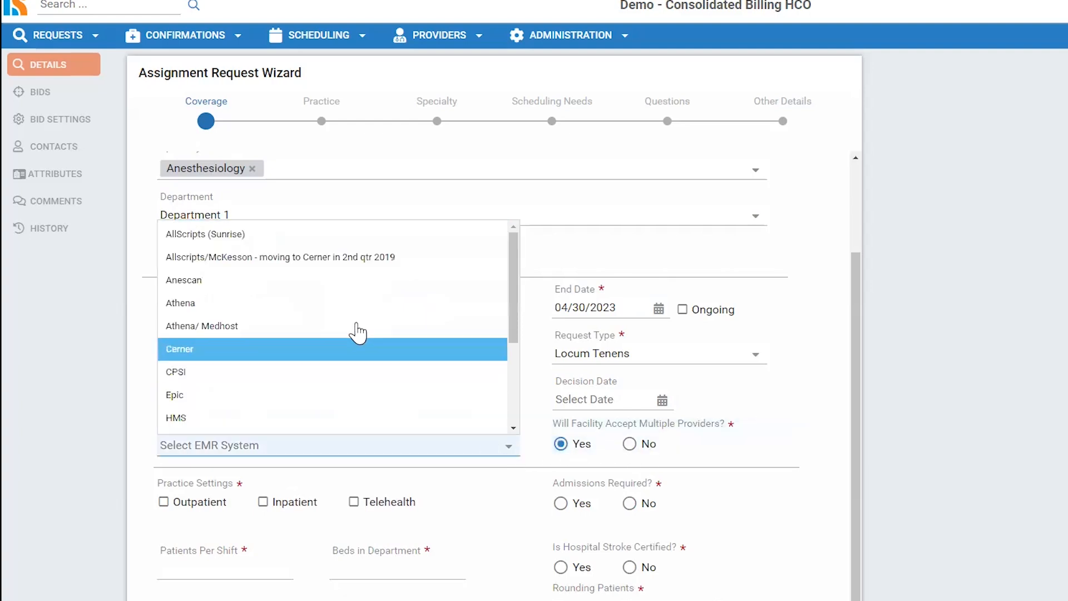
pyautogui.click(361, 303)
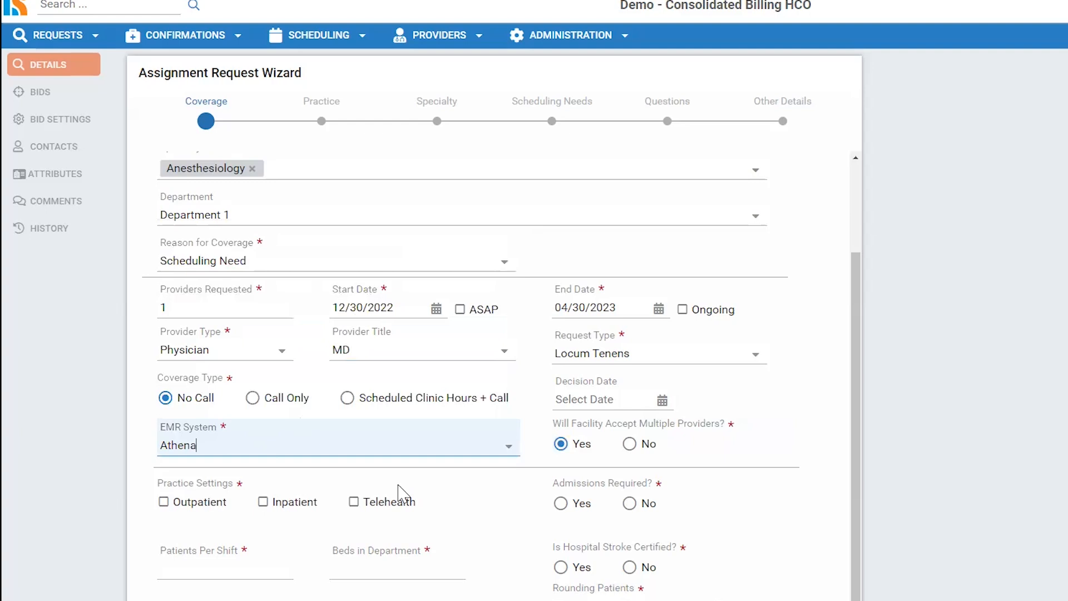
# - Choose the Inpatient practice setting with temporary privileges available, and fill in patients per shift and beds in department
pyautogui.click(266, 503)
pyautogui.click(185, 570)
pyautogui.click(204, 597)
pyautogui.click(362, 600)
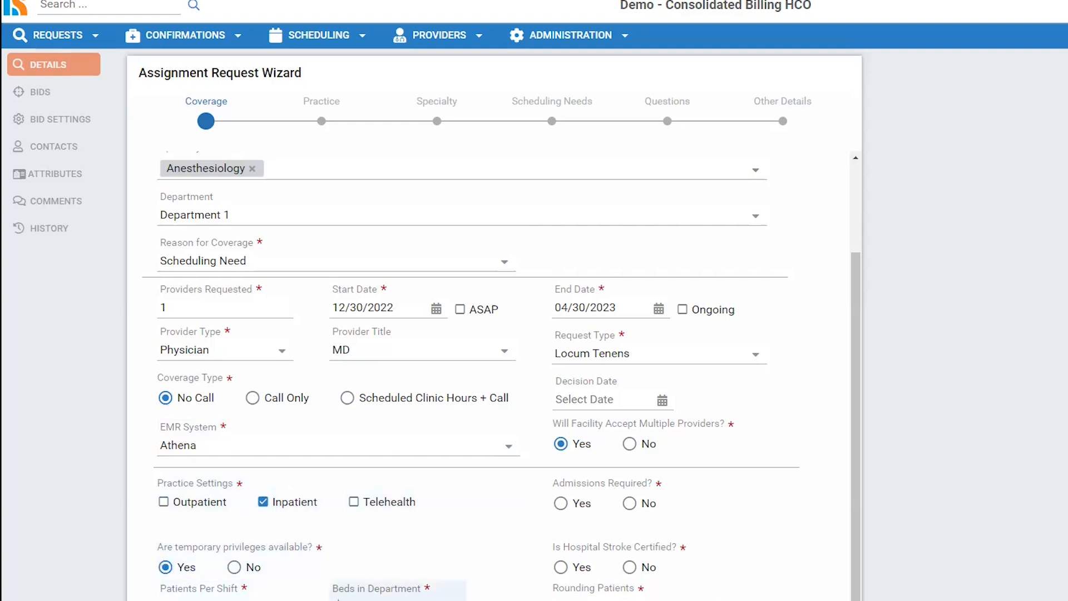
# - Set admissions required to No and stroke certified to Yes, answer the rounding patients question, and continue to the Practice details
pyautogui.click(634, 504)
pyautogui.click(561, 567)
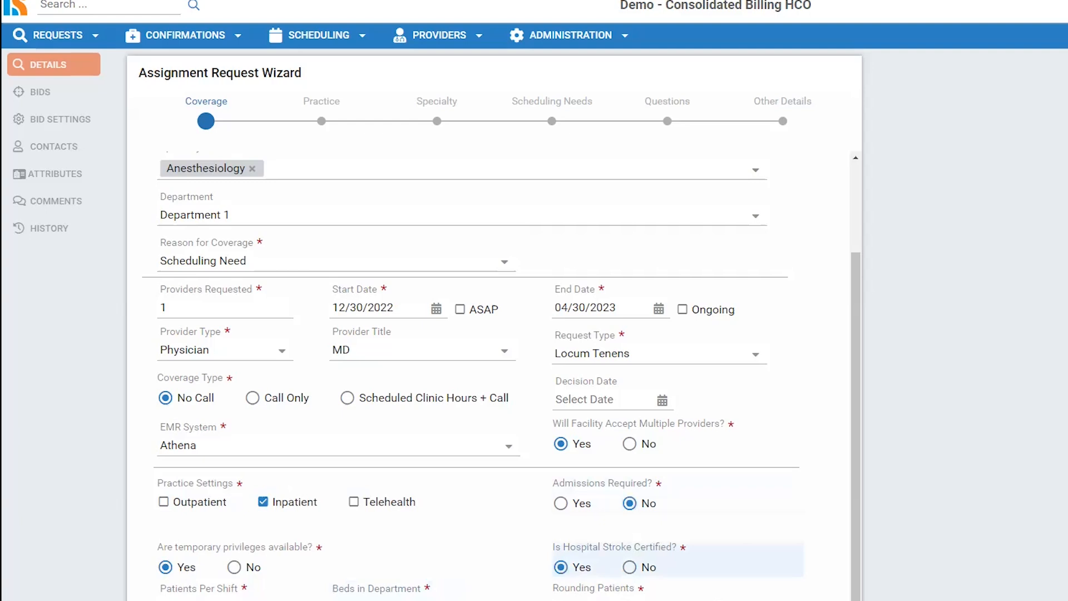
pyautogui.click(562, 599)
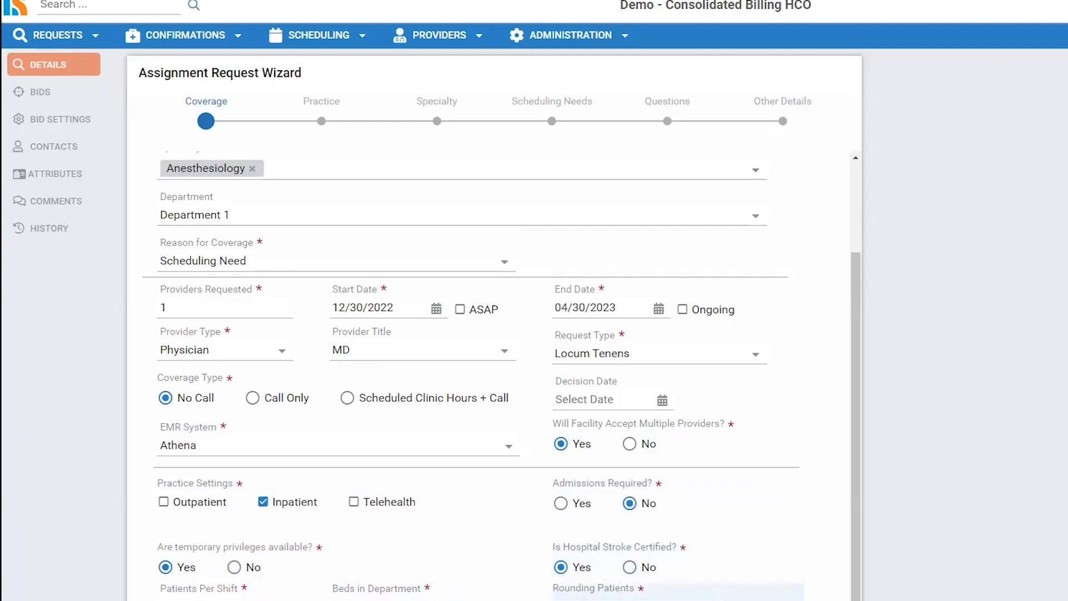
pyautogui.click(779, 599)
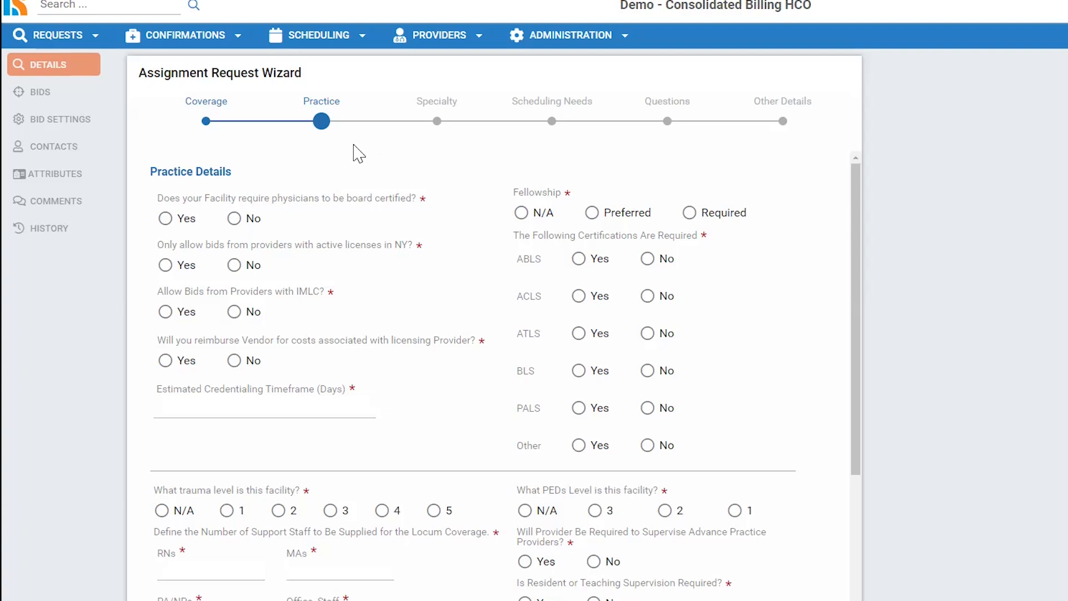
# - Require board certification with Certified as the minimum, set the NY-license-only bid restriction to No, and allow bids from IMLC providers
pyautogui.click(165, 217)
pyautogui.click(167, 268)
pyautogui.click(167, 315)
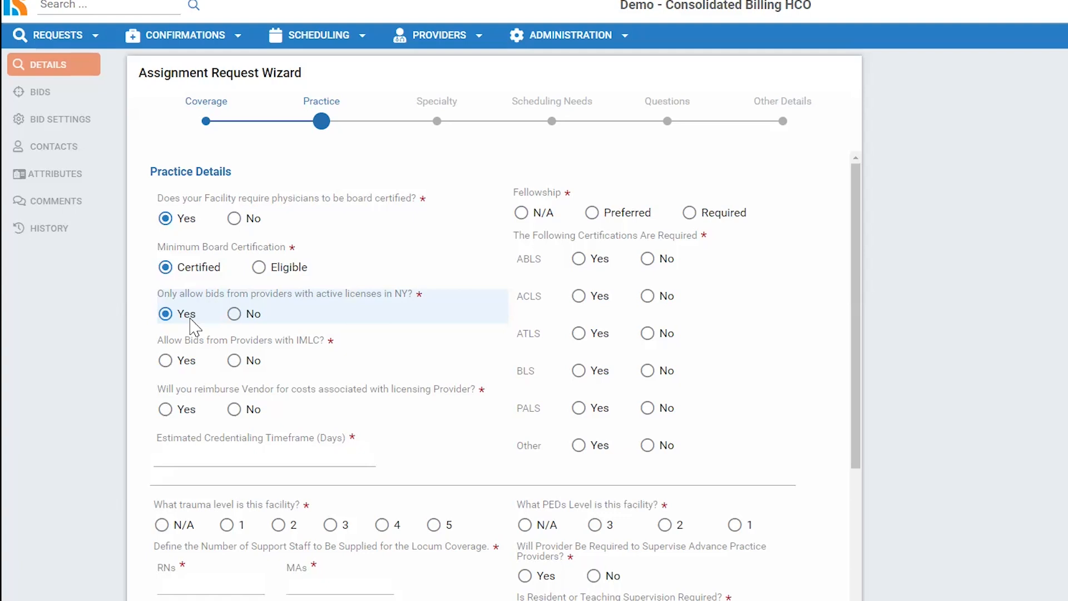
pyautogui.click(234, 314)
pyautogui.click(166, 360)
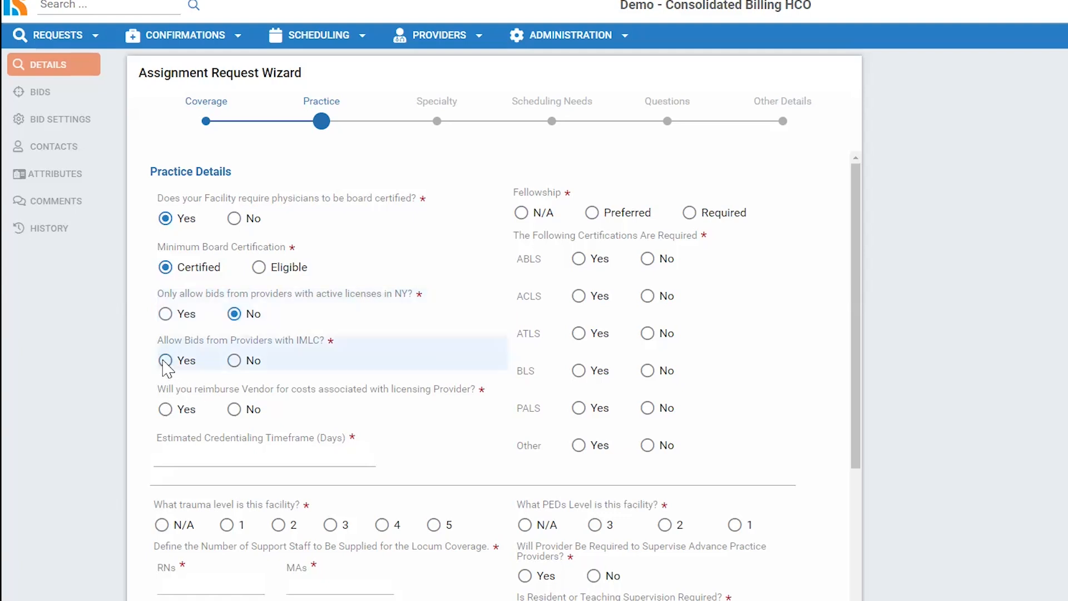
# - Set vendor reimbursement for licensing costs to No and the estimated credentialing timeframe to 30 days
pyautogui.click(235, 410)
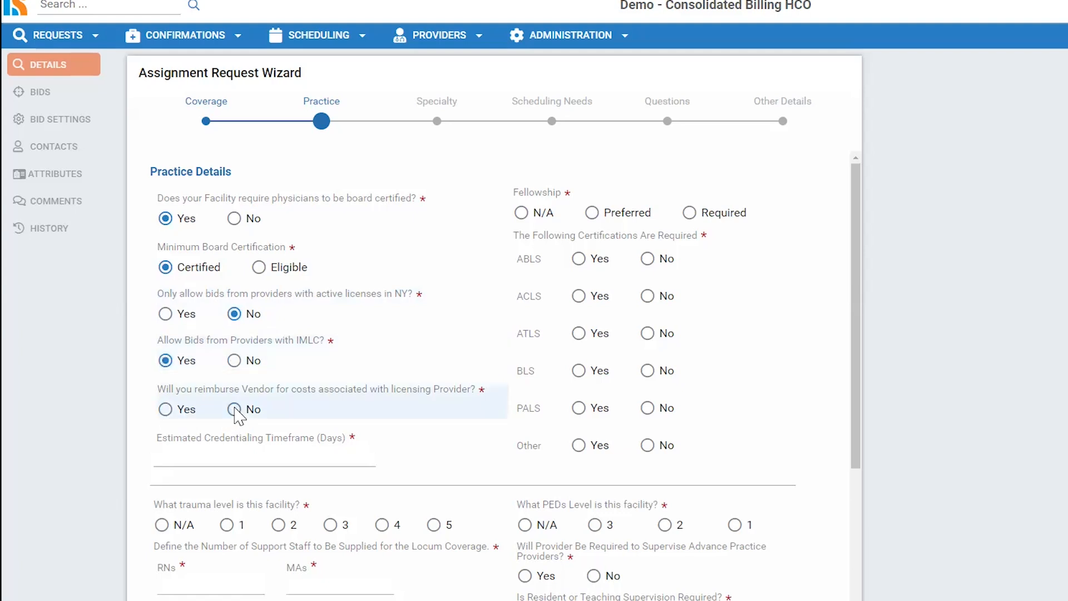
pyautogui.click(210, 454)
pyautogui.write('30')
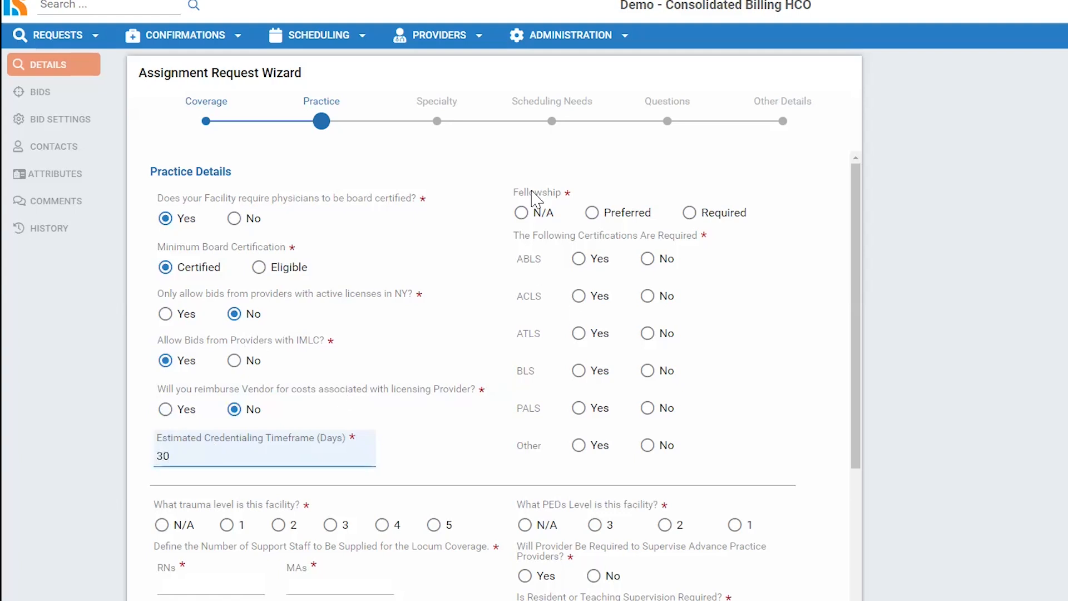
# - Set fellowship to Preferred and the required certifications to Yes for ACLS, ATLS and PALS, and No for ABLS, BLS and Other
pyautogui.click(594, 215)
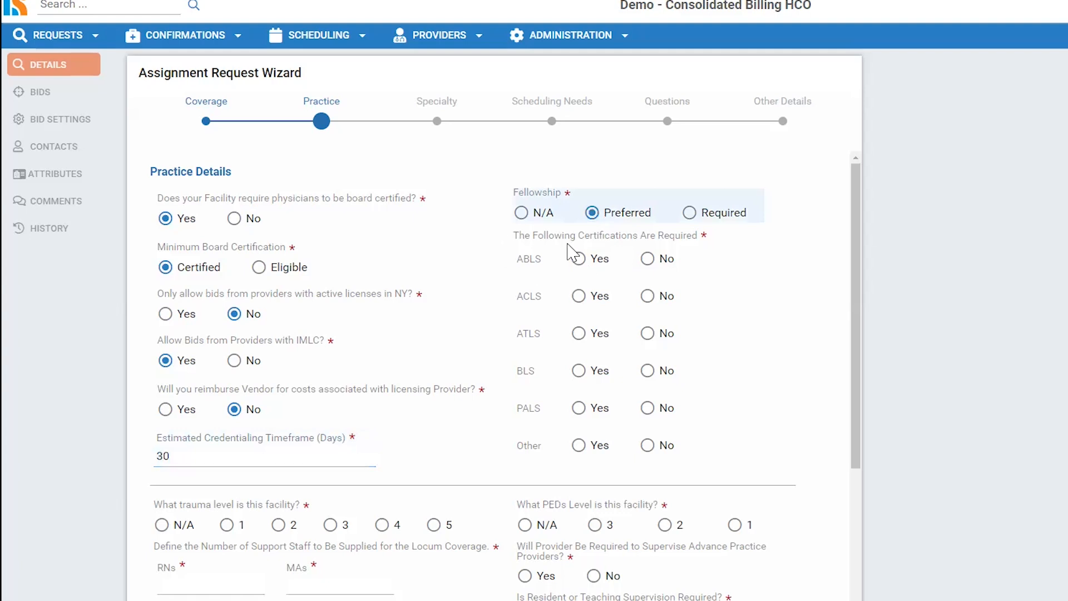
pyautogui.click(647, 259)
pyautogui.click(579, 296)
pyautogui.click(578, 333)
pyautogui.click(647, 370)
pyautogui.click(590, 409)
pyautogui.click(648, 446)
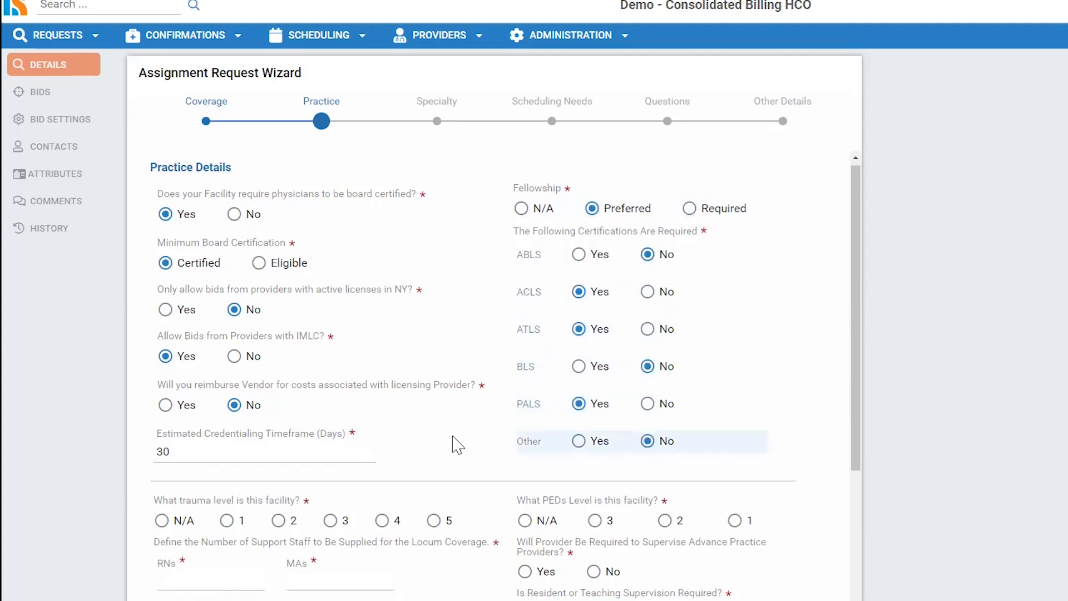
# - Set both the facility's trauma level and its PEDs level to 3
pyautogui.scroll(-3, 458, 445)
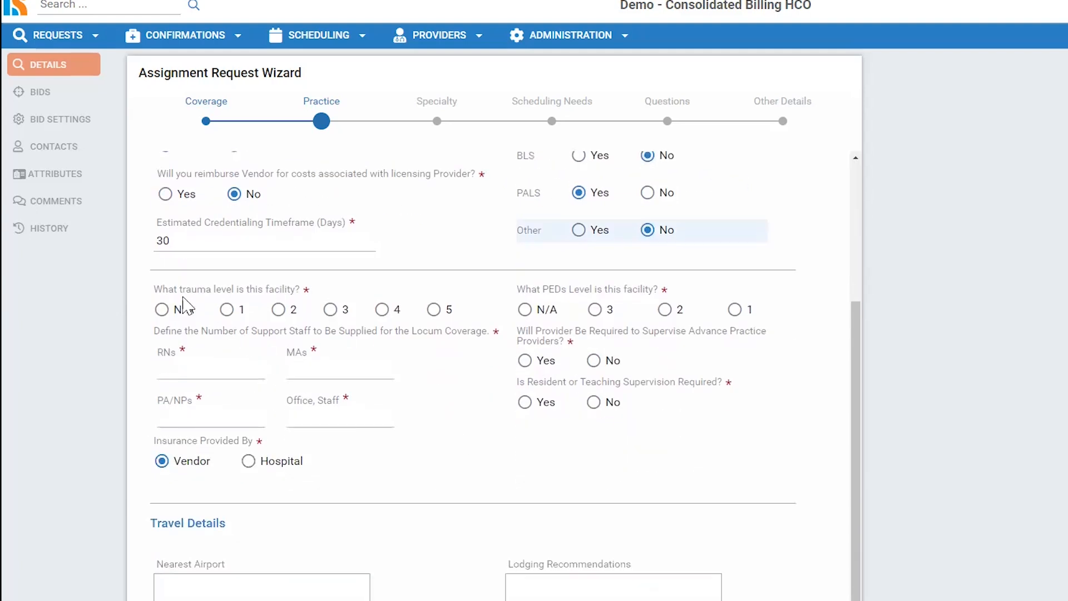
pyautogui.click(331, 310)
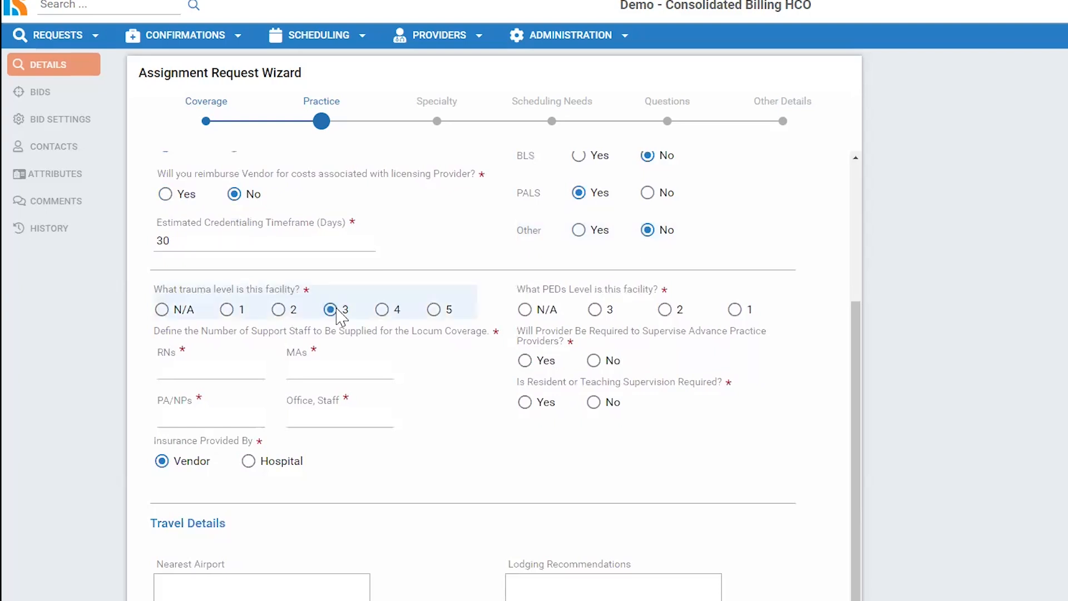
pyautogui.click(593, 310)
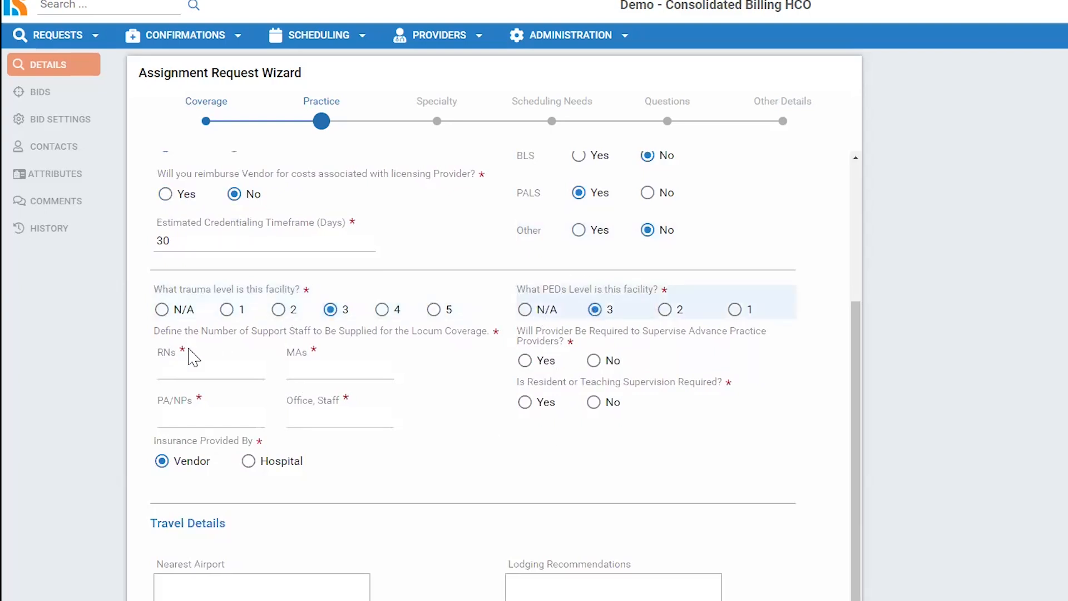
# - Set the supplied support staff to 5 each for RNs, MAs, PA/NPs and office staff
pyautogui.click(202, 374)
pyautogui.write('5')
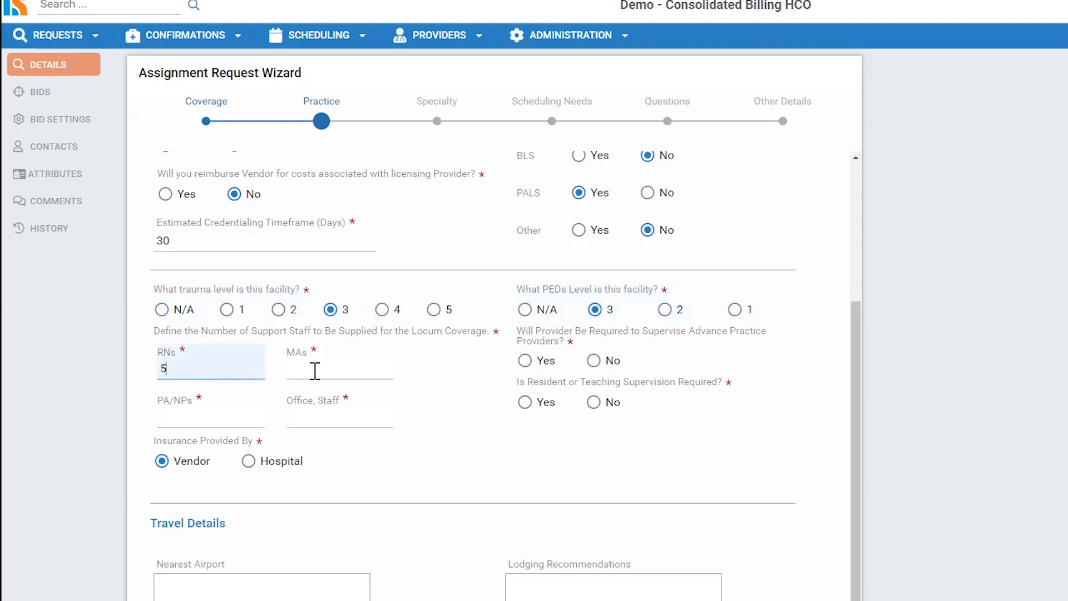
pyautogui.click(311, 370)
pyautogui.write('5')
pyautogui.click(207, 423)
pyautogui.write('5')
pyautogui.click(328, 417)
pyautogui.write('5')
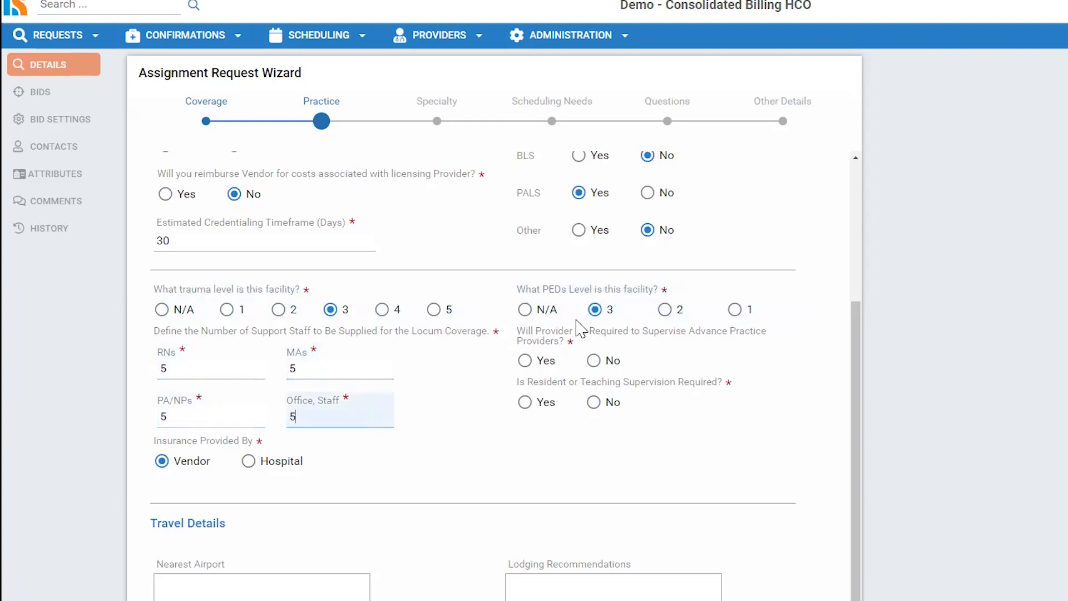
# - Set both supervision requirements to No, and enter JFK - Delta as the nearest airport and Marriot as the lodging recommendation
pyautogui.click(594, 361)
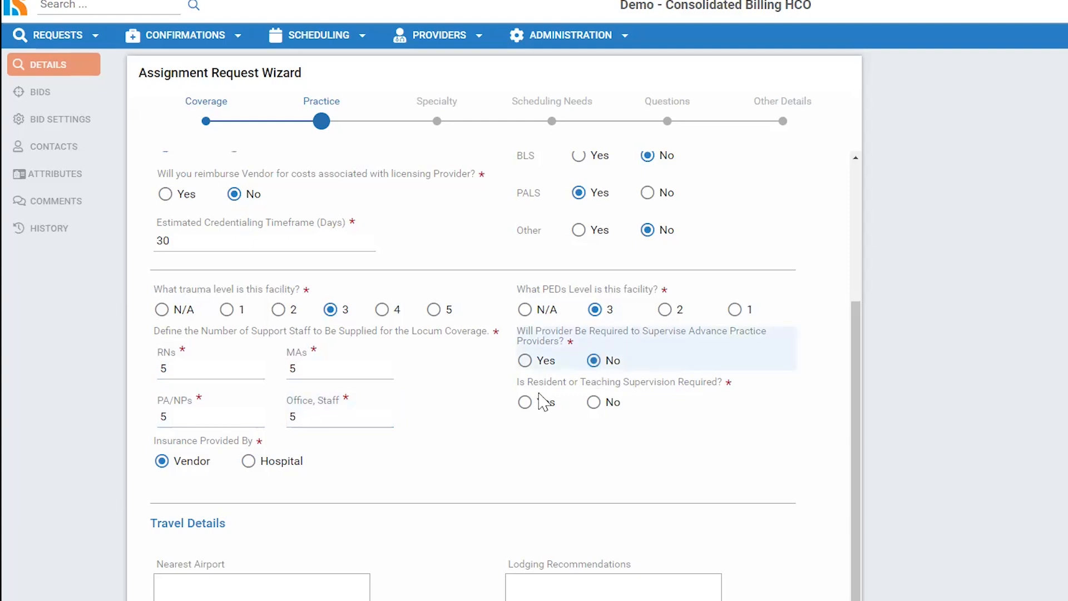
pyautogui.click(593, 403)
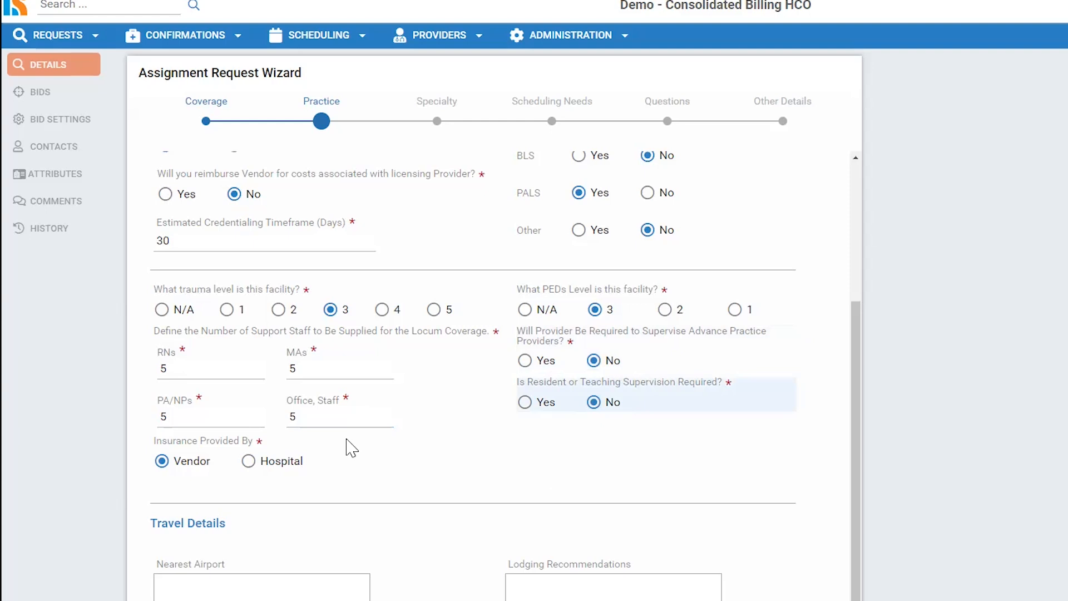
pyautogui.scroll(-1, 319, 516)
pyautogui.click(234, 580)
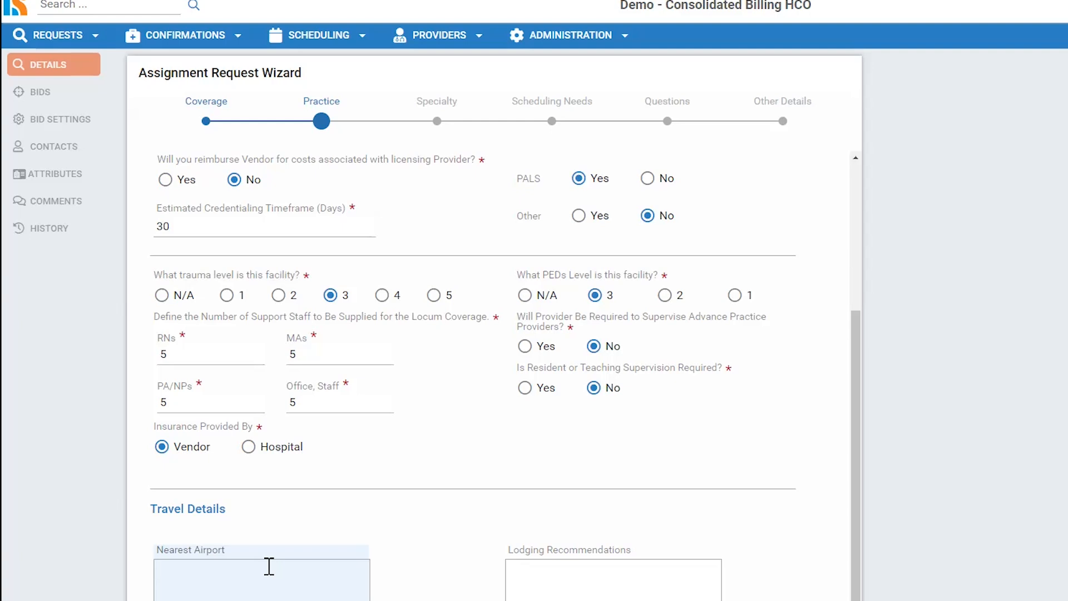
pyautogui.write('FK')
pyautogui.write('- Delta')
pyautogui.click(585, 567)
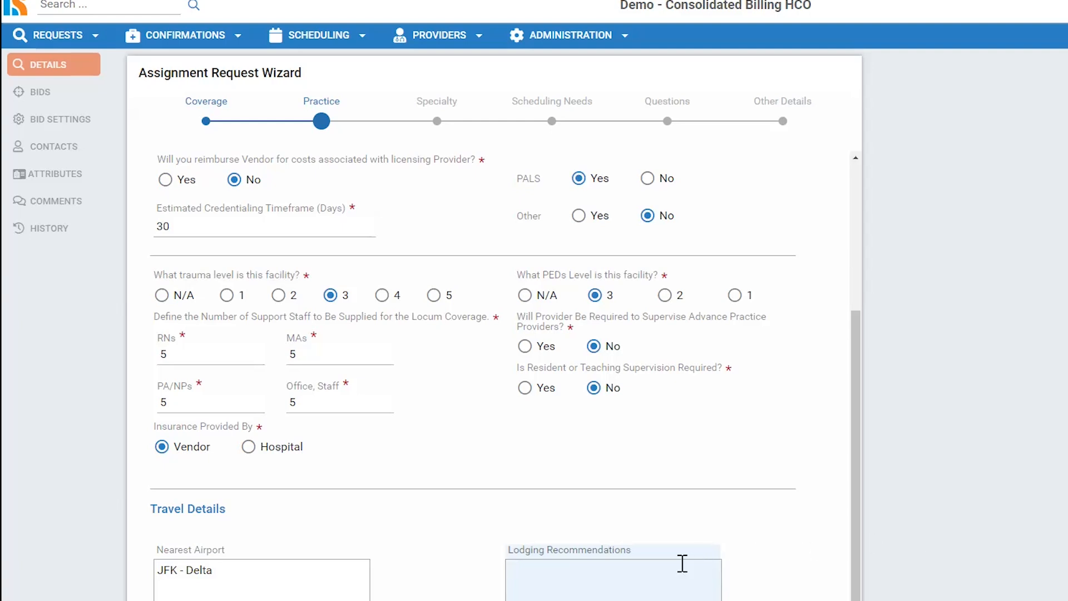
pyautogui.write('Marriot')
pyautogui.click(811, 600)
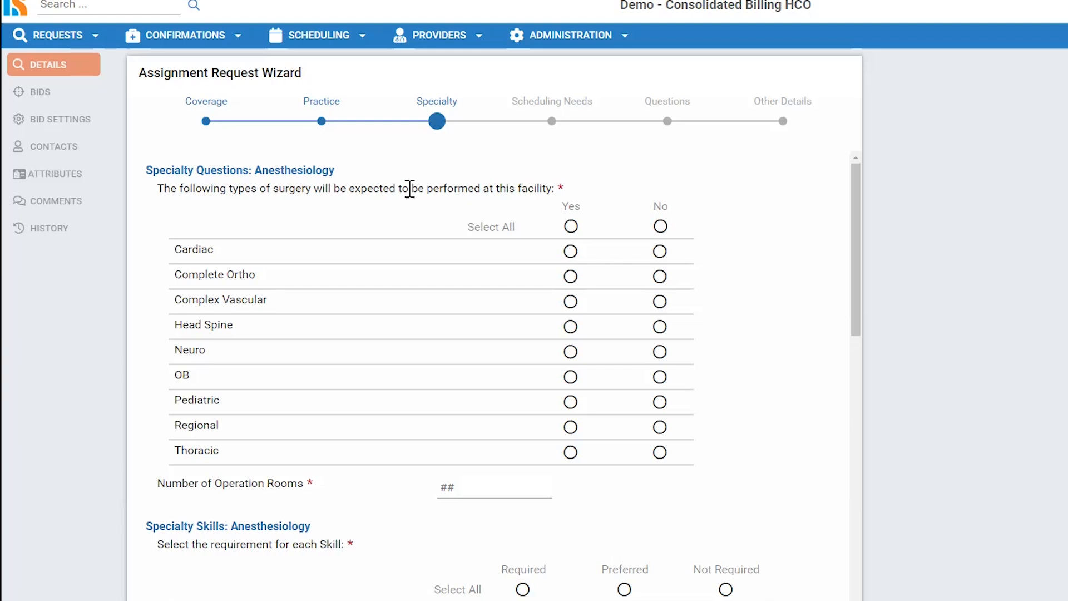
# - Set Head Spine, Neuro, Regional and Thoracic surgery to Yes, the other surgery types to No, and the number of operation rooms to 3
pyautogui.click(571, 227)
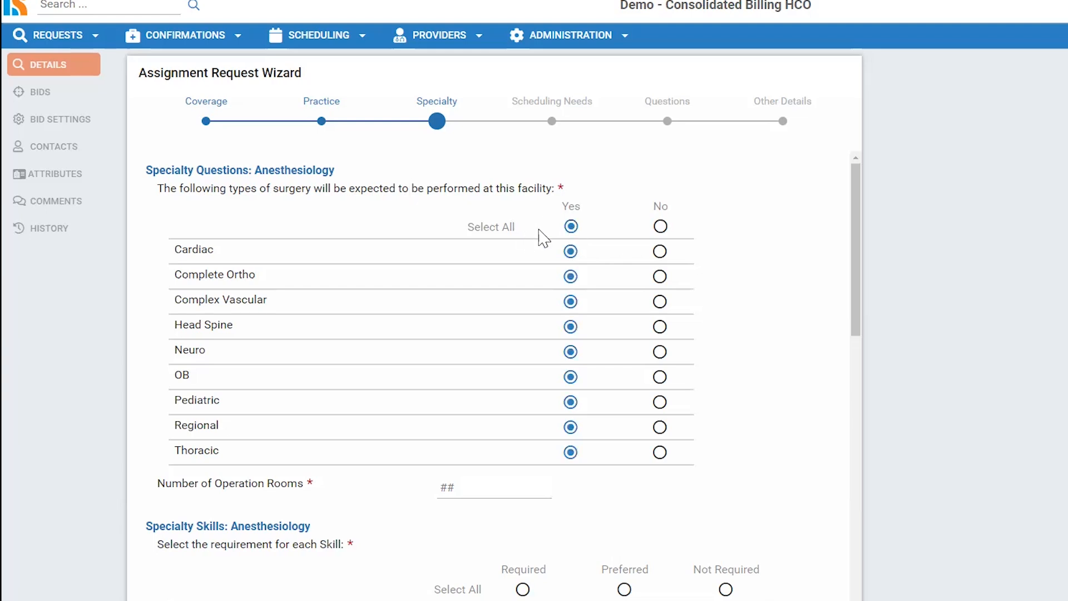
pyautogui.click(660, 251)
pyautogui.click(660, 277)
pyautogui.click(659, 302)
pyautogui.click(660, 376)
pyautogui.click(660, 402)
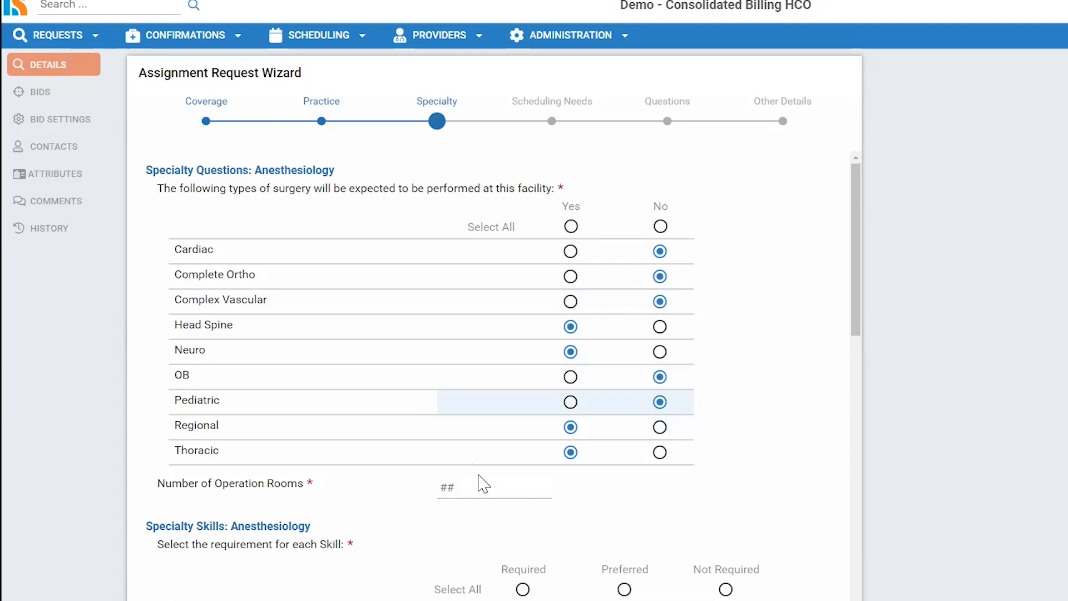
pyautogui.click(499, 489)
pyautogui.write('3')
# - Try rating all anesthesiology skills in bulk as Required, Preferred and Not Required
pyautogui.scroll(-4, 608, 504)
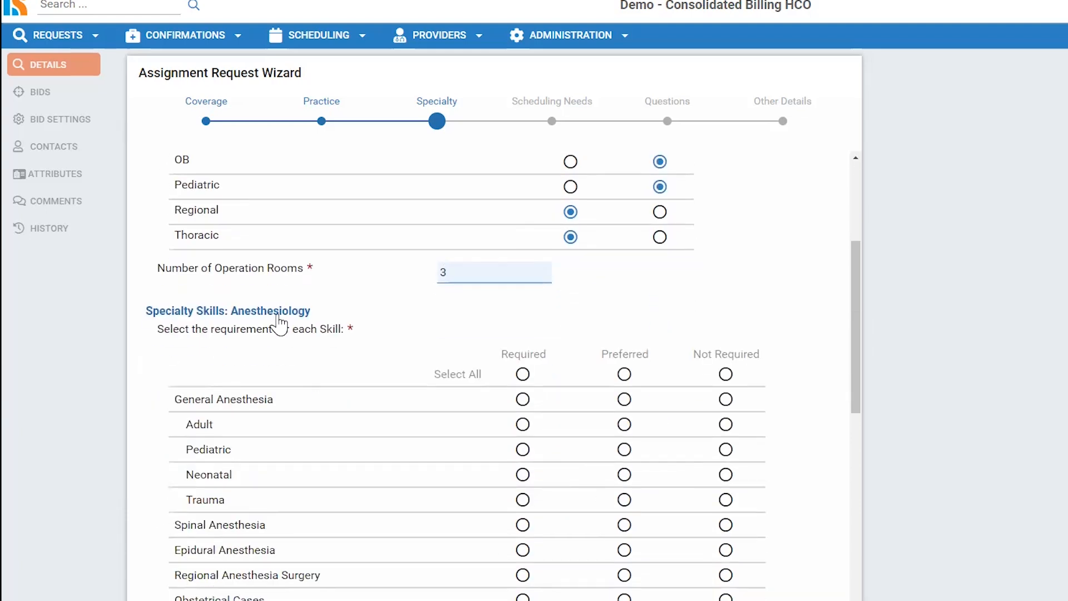
pyautogui.scroll(-3, 305, 369)
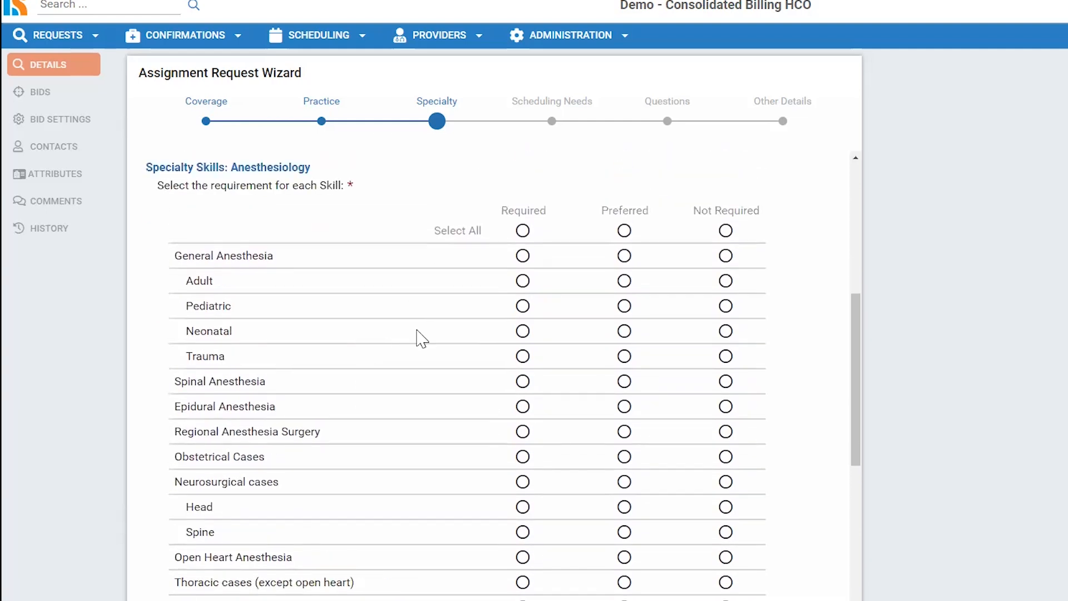
pyautogui.click(523, 230)
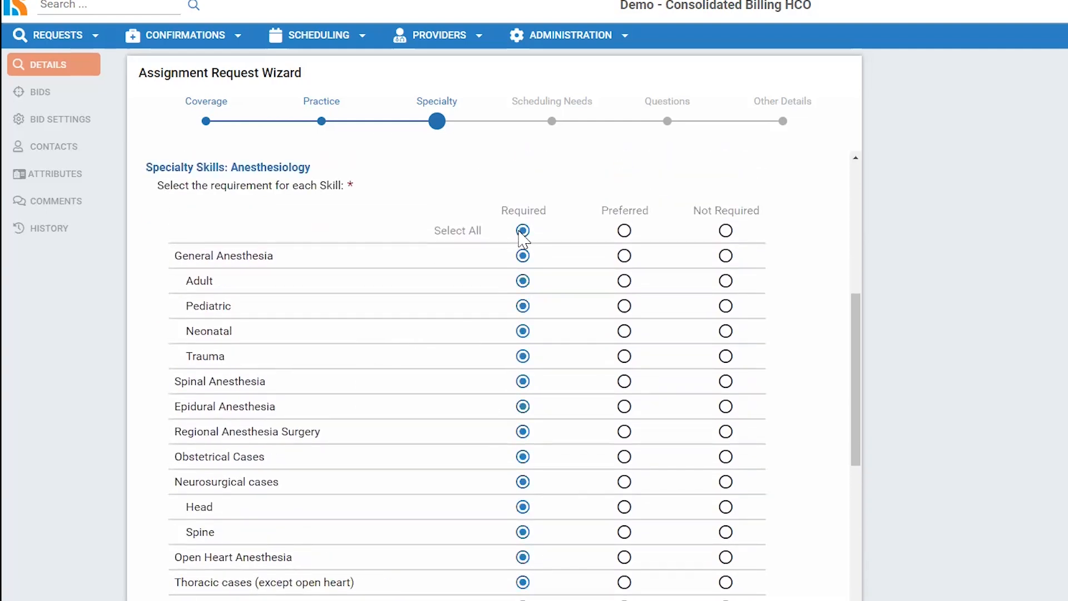
pyautogui.click(624, 231)
pyautogui.click(726, 230)
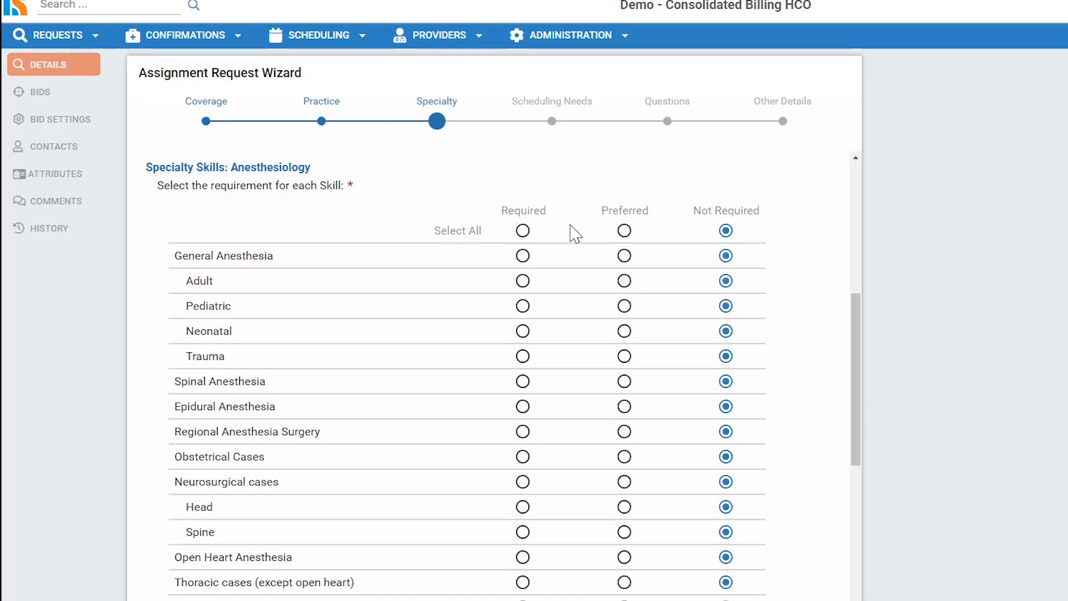
# - Rate all anesthesiology skills as Required, except Adult and Trauma under General Anesthesia, which are Preferred
pyautogui.click(523, 231)
pyautogui.click(624, 281)
pyautogui.click(624, 355)
# - Set complex orthopedic cases, post-op epidural and acute volume/BP issues to Preferred, and lumbar epidural steroid and arterial line placement to Not Required
pyautogui.scroll(-1, 644, 454)
pyautogui.scroll(-4, 649, 462)
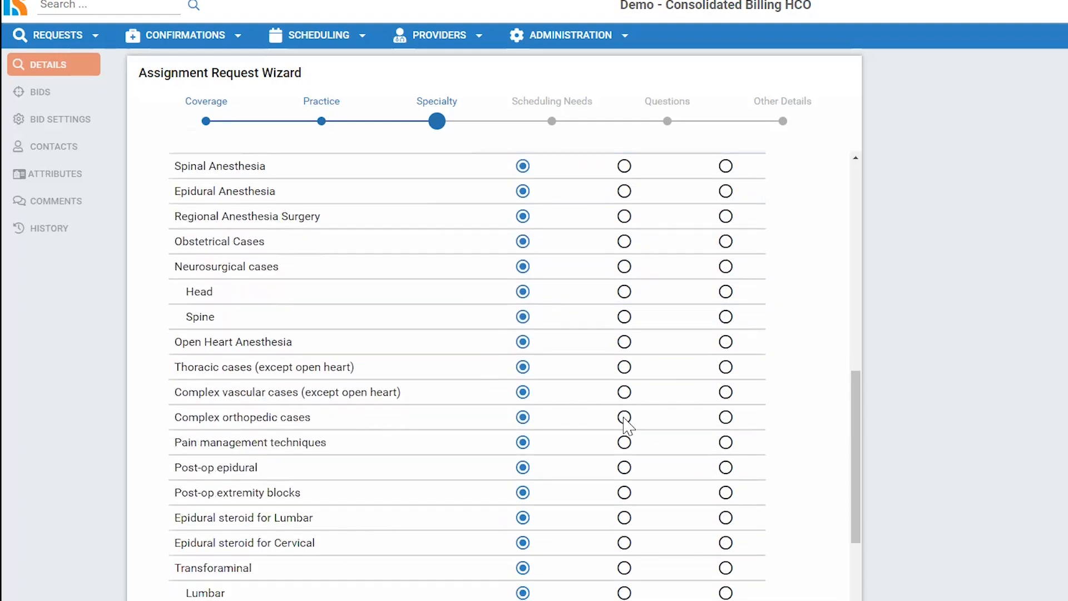
pyautogui.click(624, 417)
pyautogui.click(625, 468)
pyautogui.click(726, 518)
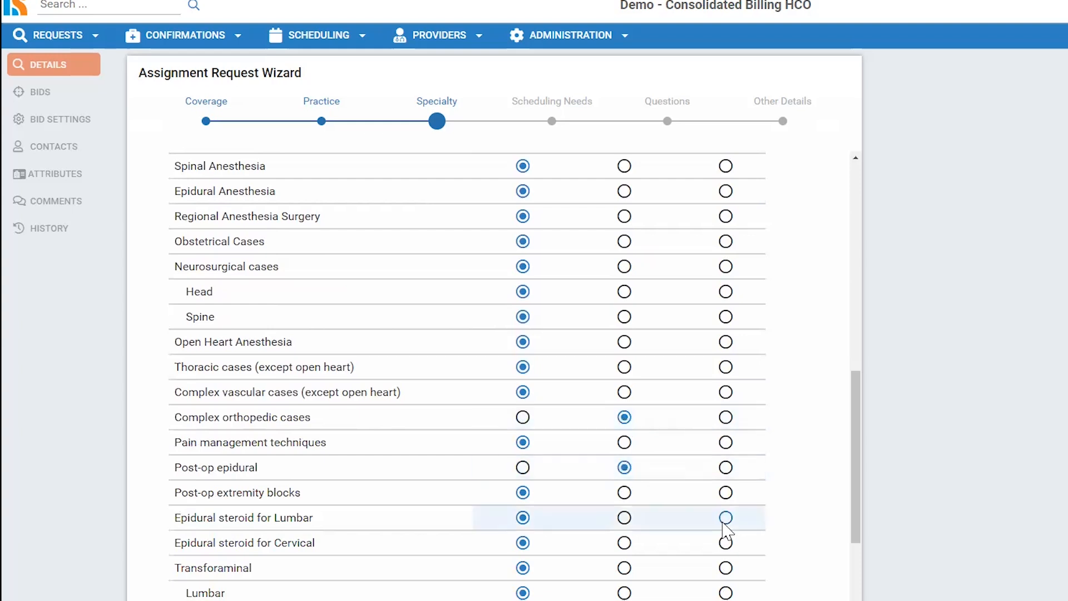
pyautogui.scroll(-4, 655, 496)
pyautogui.click(624, 495)
pyautogui.click(726, 545)
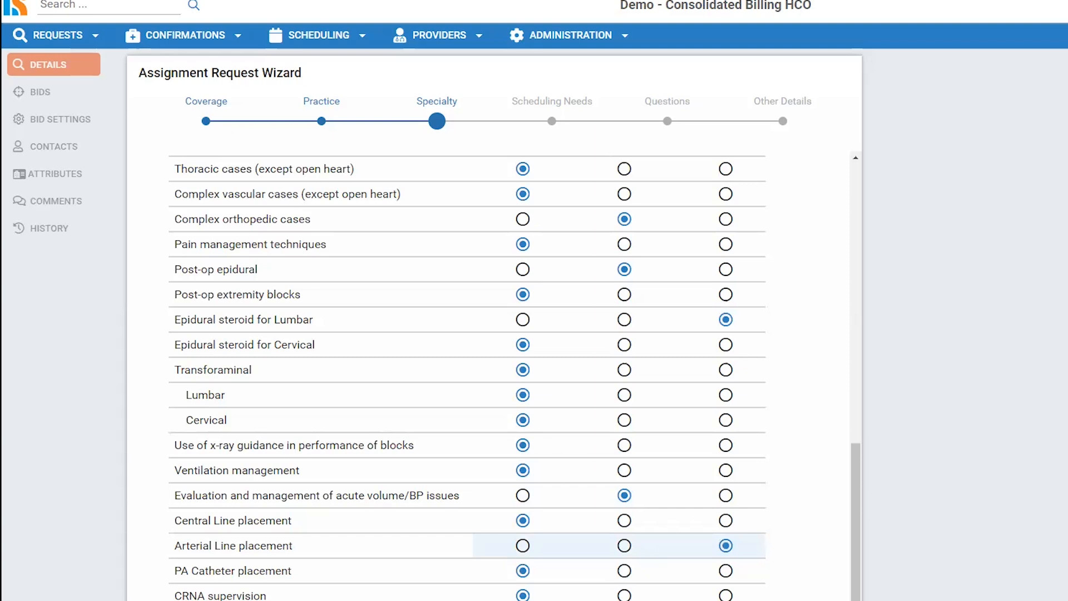
pyautogui.click(817, 598)
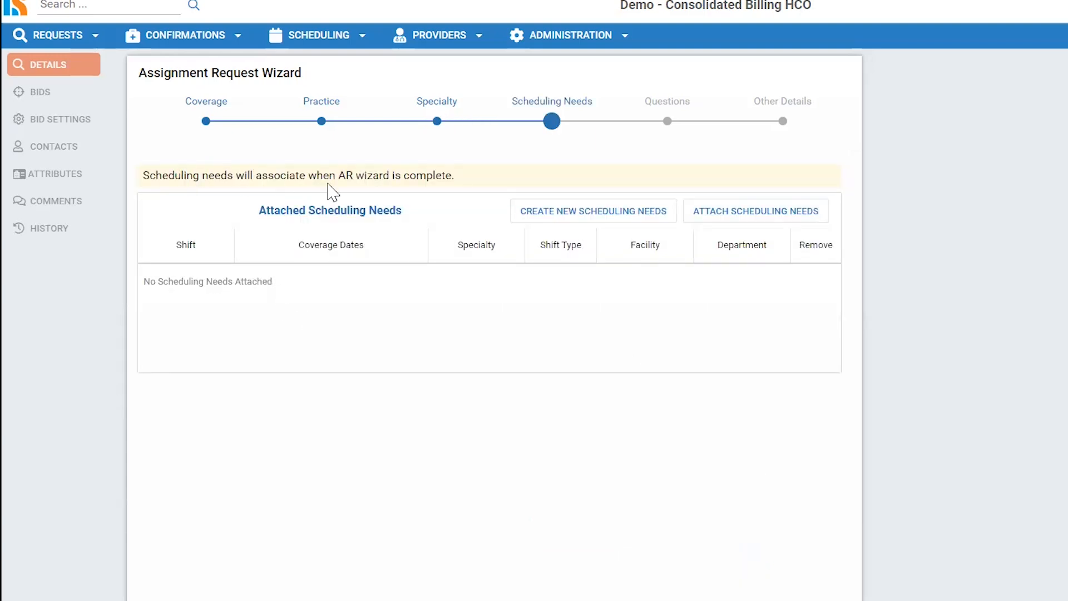
# - View the form for creating a new scheduling need and close it without submitting a shift
pyautogui.click(580, 221)
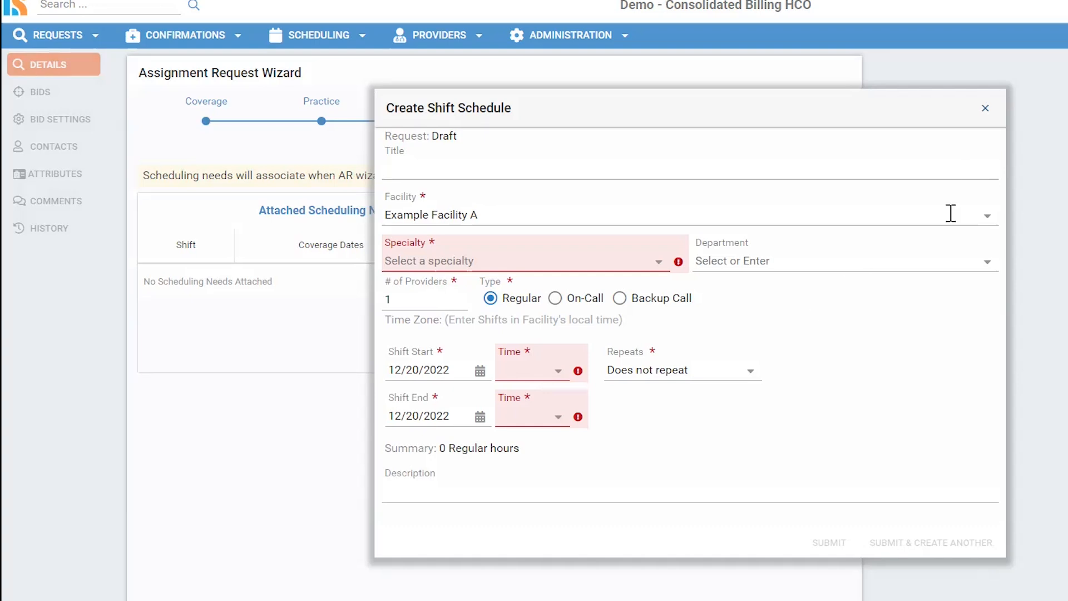
pyautogui.click(984, 114)
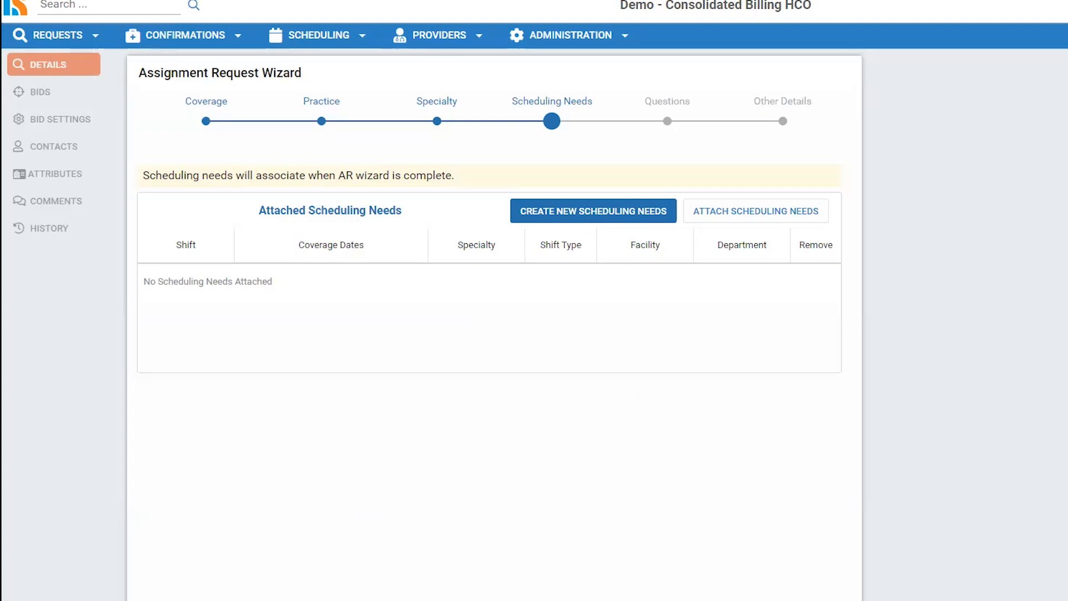
# - Answer No to replacing a regular staff physician, enter the billing contact's name, and set the other active providers to 2
pyautogui.click(801, 600)
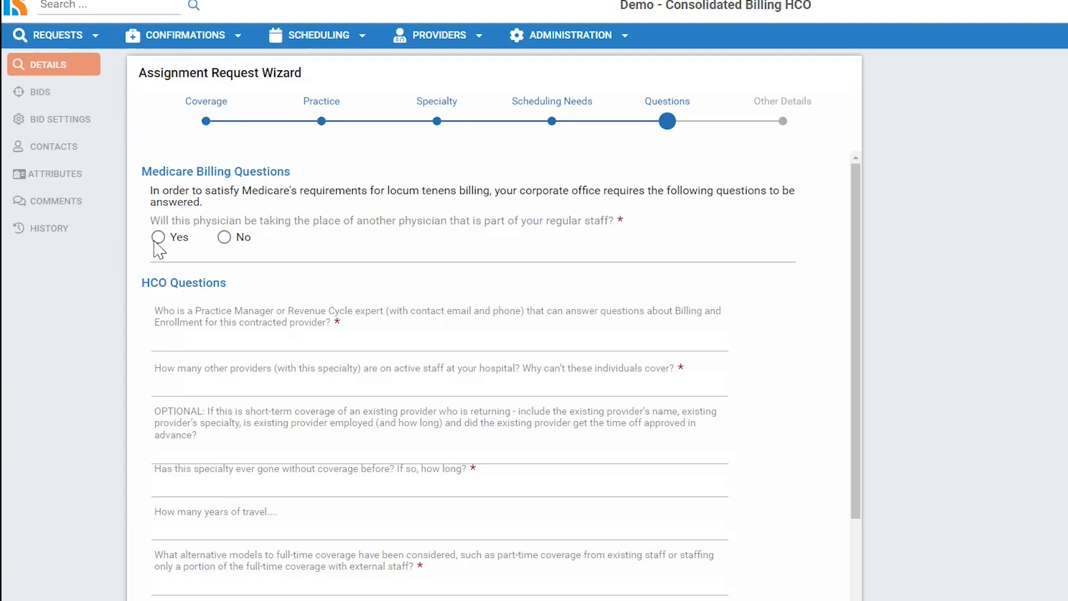
pyautogui.click(223, 237)
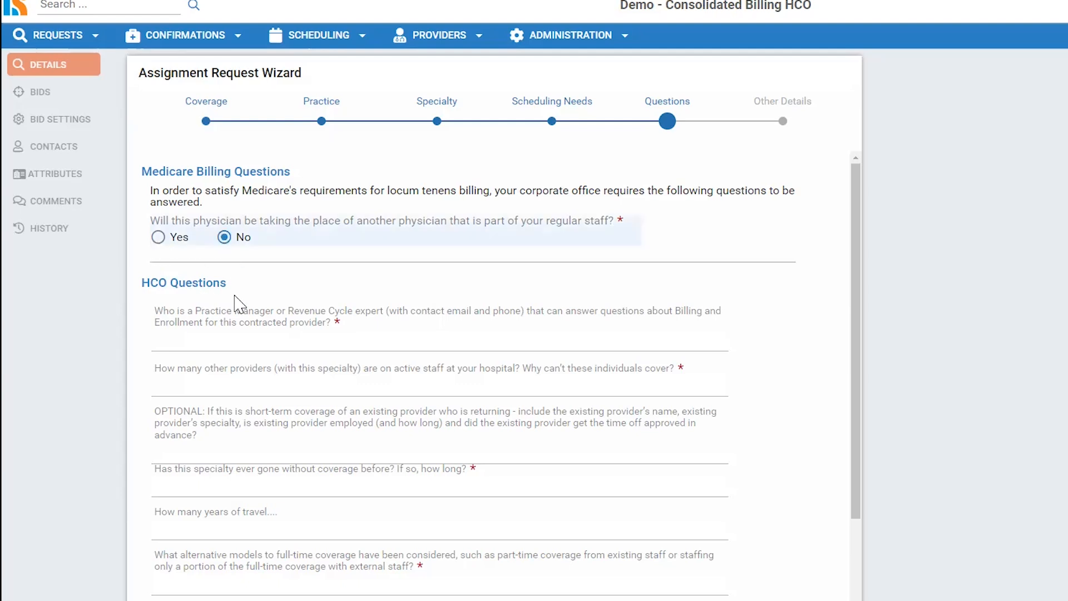
pyautogui.click(256, 338)
pyautogui.write('Dr Smith')
pyautogui.press('Tab')
pyautogui.write('10')
pyautogui.press('Tab')
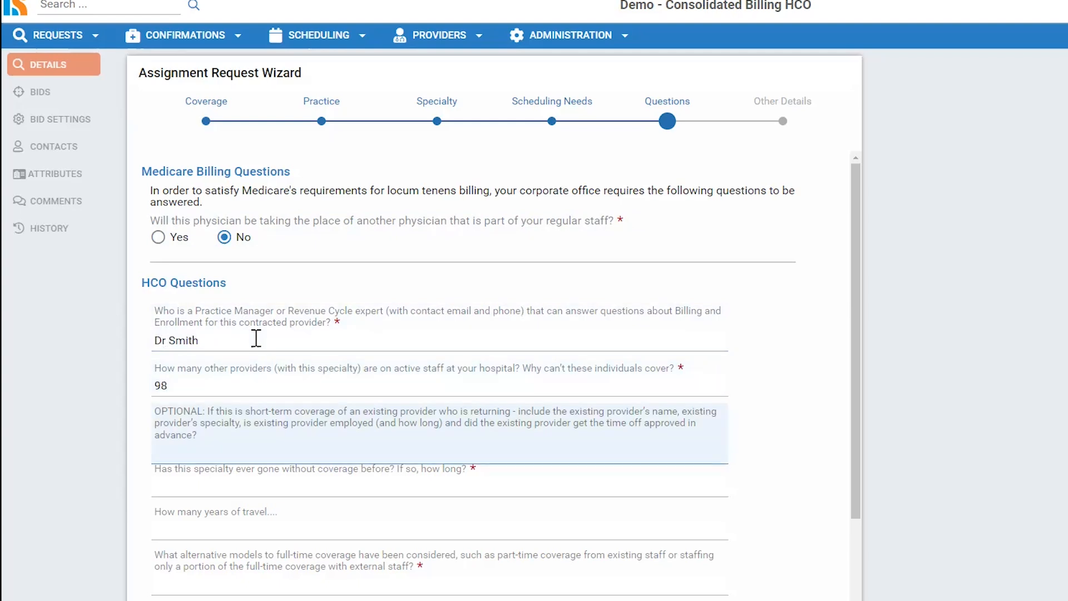
pyautogui.hotkey('shift', 'Tab')
pyautogui.write('2')
pyautogui.press('Tab')
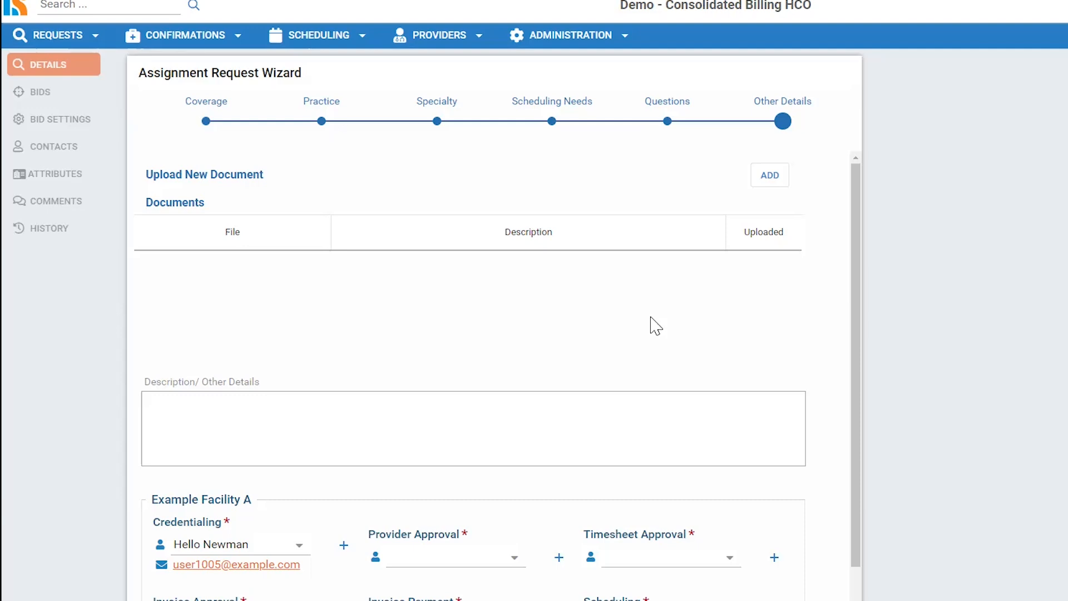
# - Attach the document Sample Doctor Pre-Screening Questions.pdf to the assignment request
pyautogui.click(769, 176)
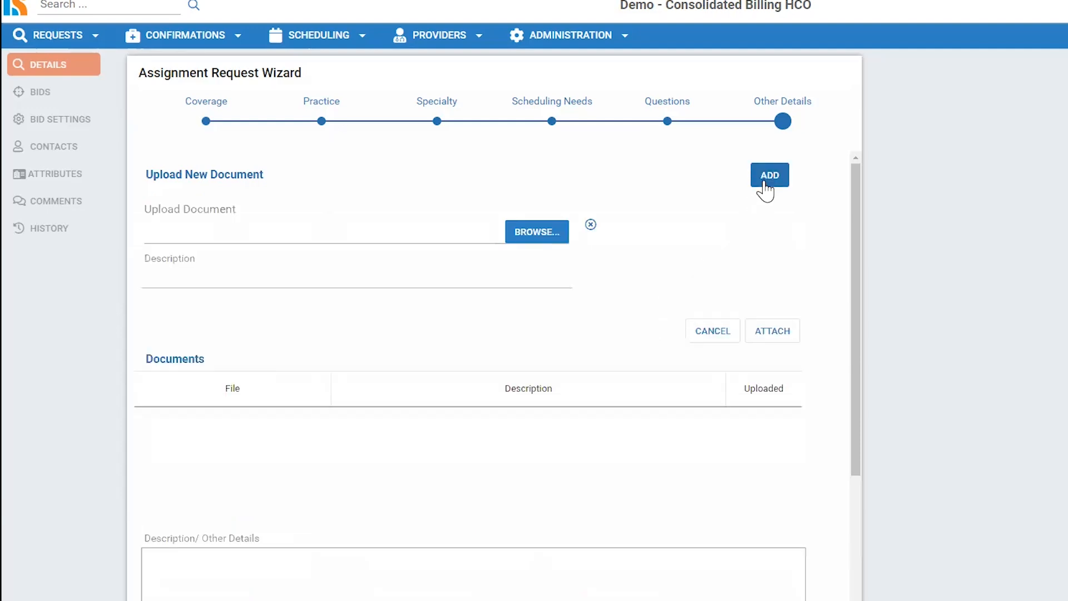
pyautogui.click(520, 236)
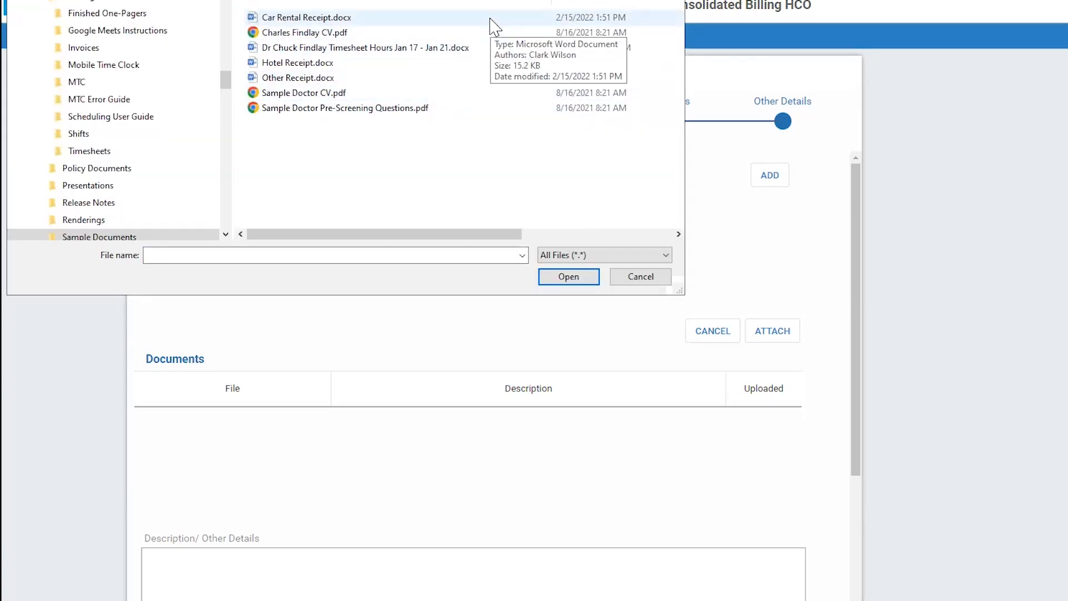
pyautogui.doubleClick(323, 108)
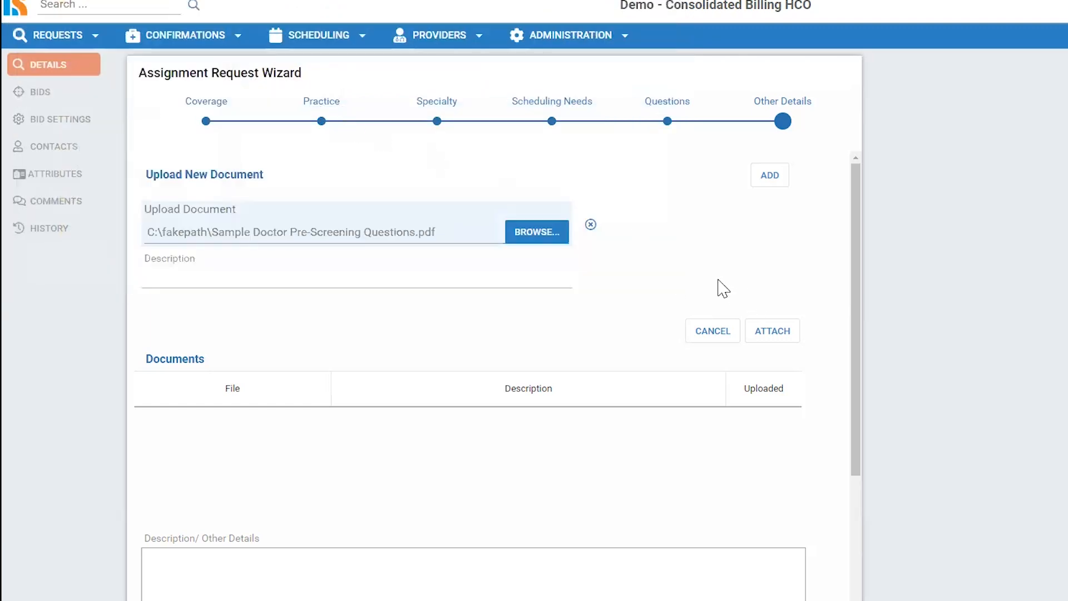
pyautogui.click(788, 340)
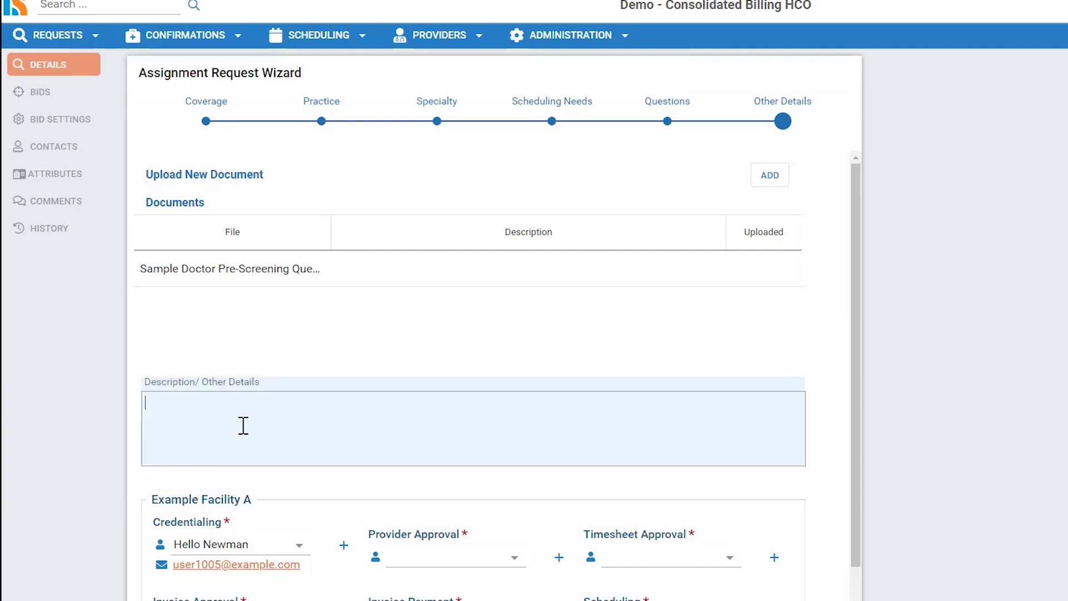
# - Paste the prepared orthopaedic surgeon assignment text into the request's Description/Other Details
pyautogui.scroll(-1, 192, 345)
pyautogui.click(191, 345)
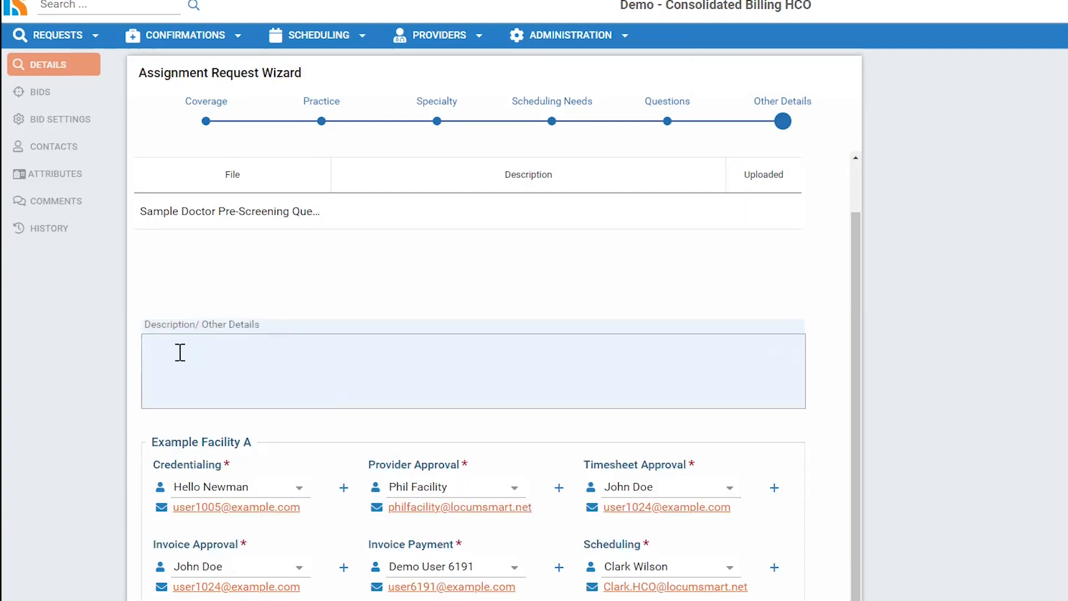
pyautogui.hotkey('ctrl', 'v')
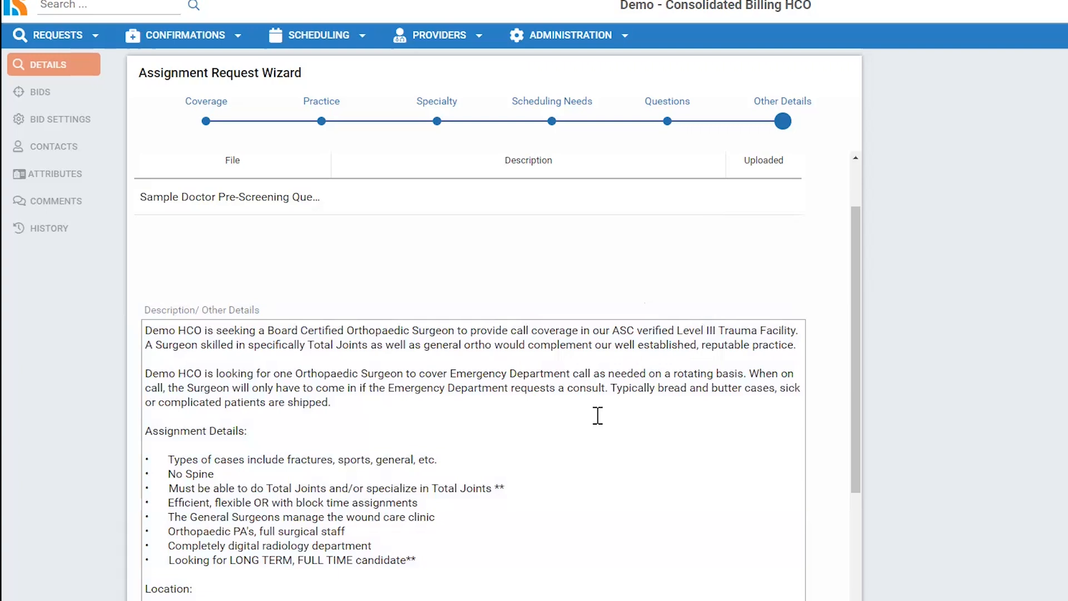
# - Review the wizard's questions, scheduling needs and specialty pages, and return to the other details
pyautogui.click(667, 122)
pyautogui.click(551, 121)
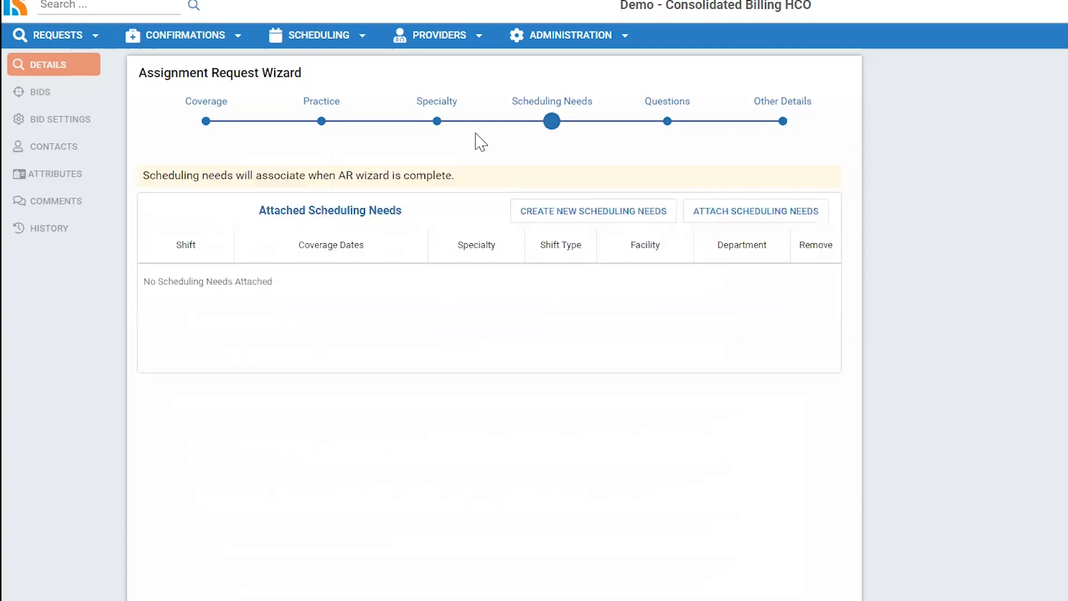
pyautogui.click(436, 121)
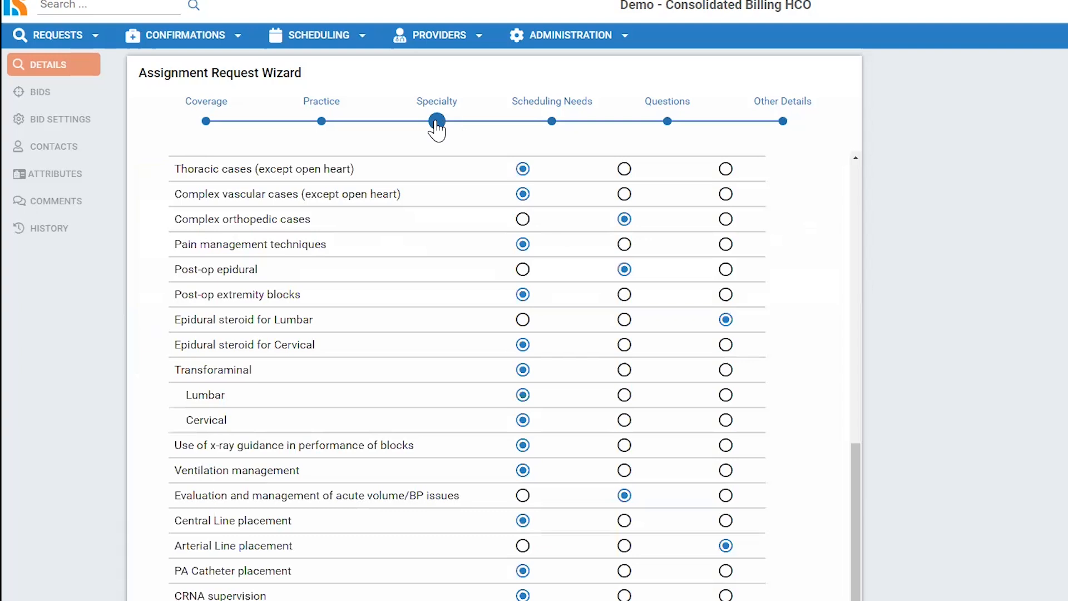
pyautogui.click(551, 122)
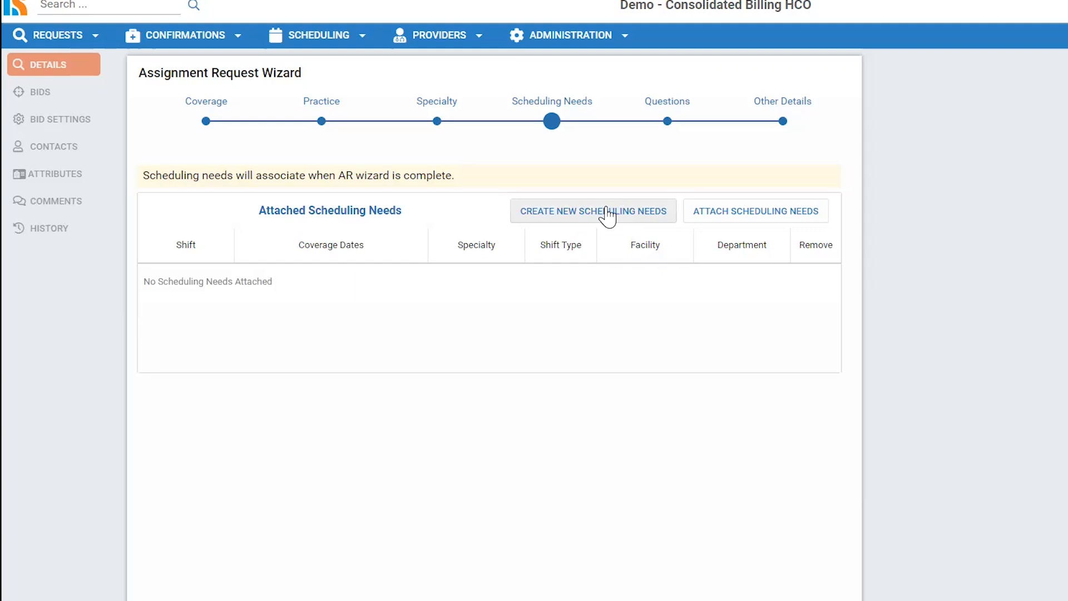
pyautogui.click(783, 121)
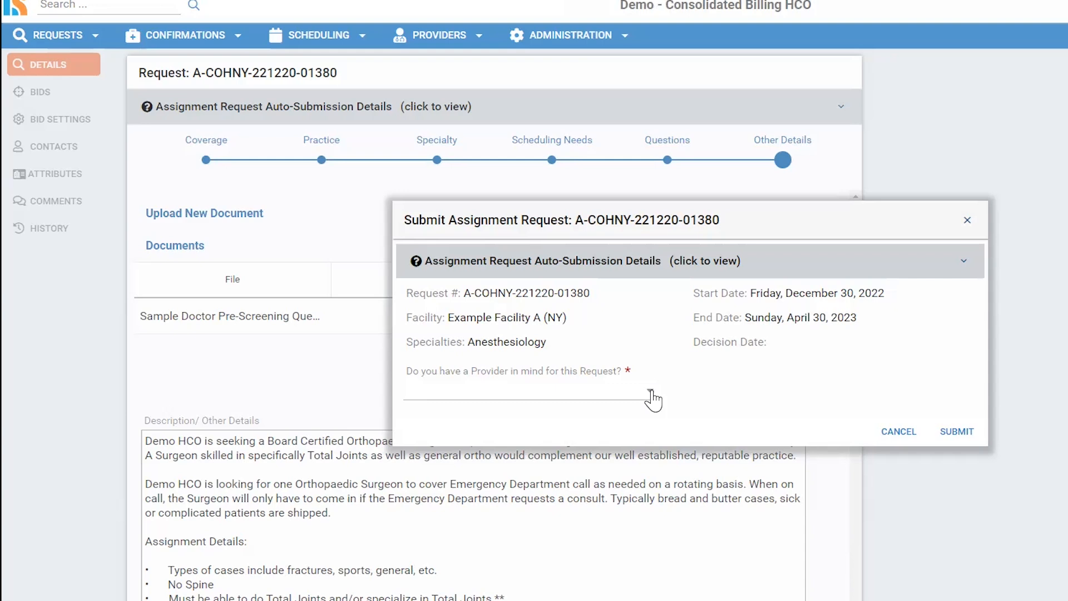
# - Submit the assignment request with Yes for a provider in mind, the requested provider's name, and Vendor 100 as the vendor
pyautogui.click(651, 394)
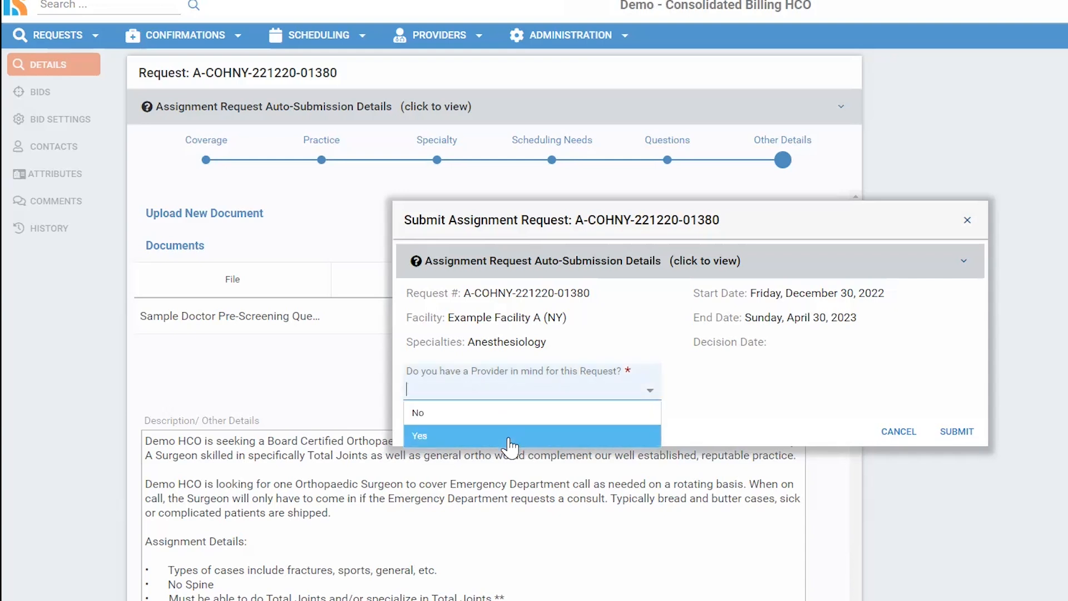
pyautogui.click(509, 437)
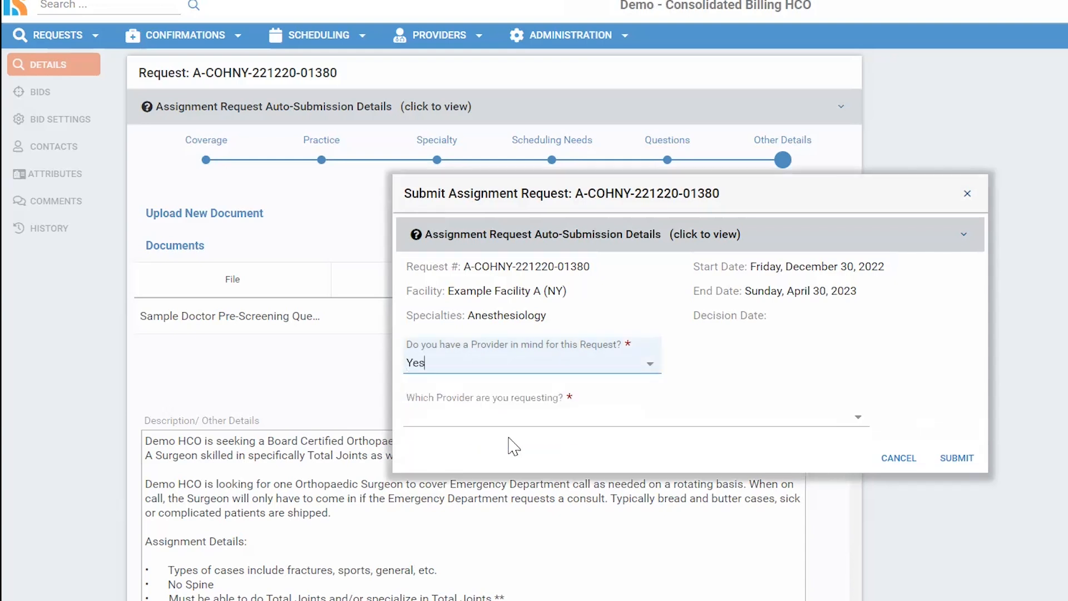
pyautogui.click(859, 424)
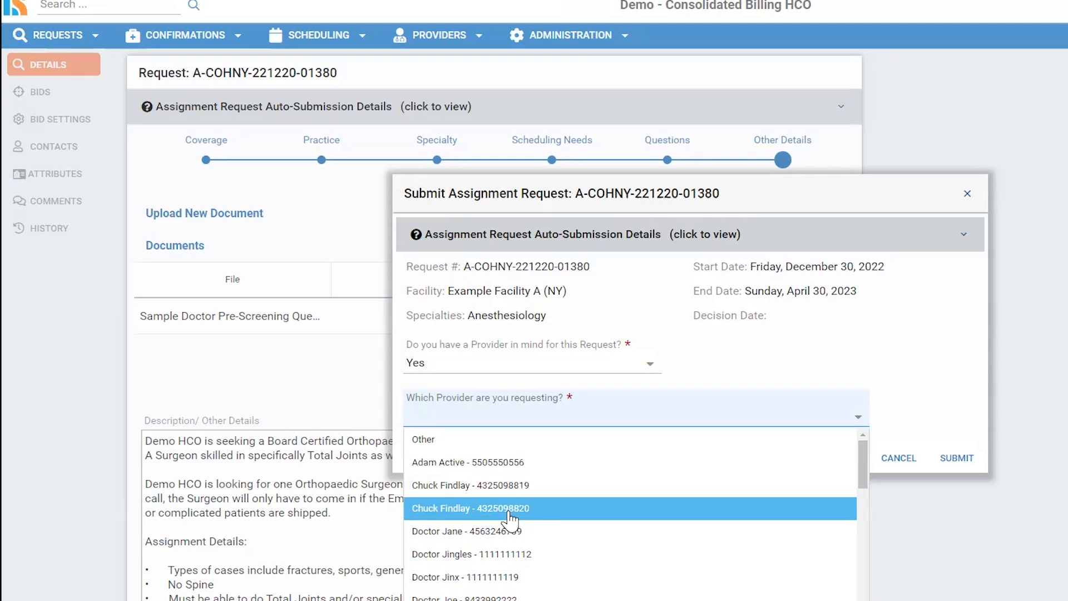
pyautogui.click(508, 486)
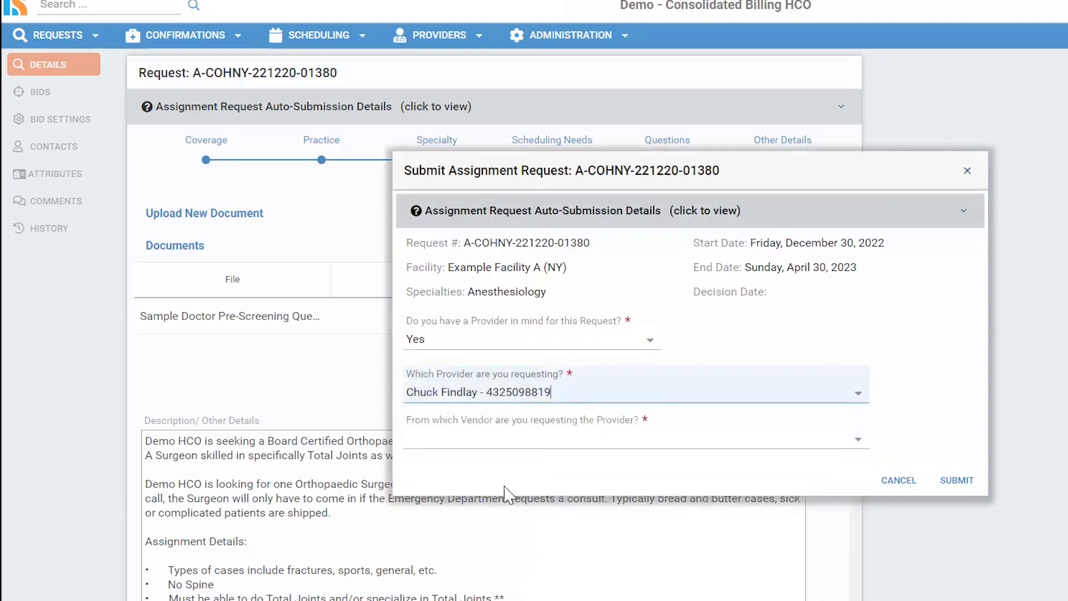
pyautogui.click(857, 440)
pyautogui.click(562, 229)
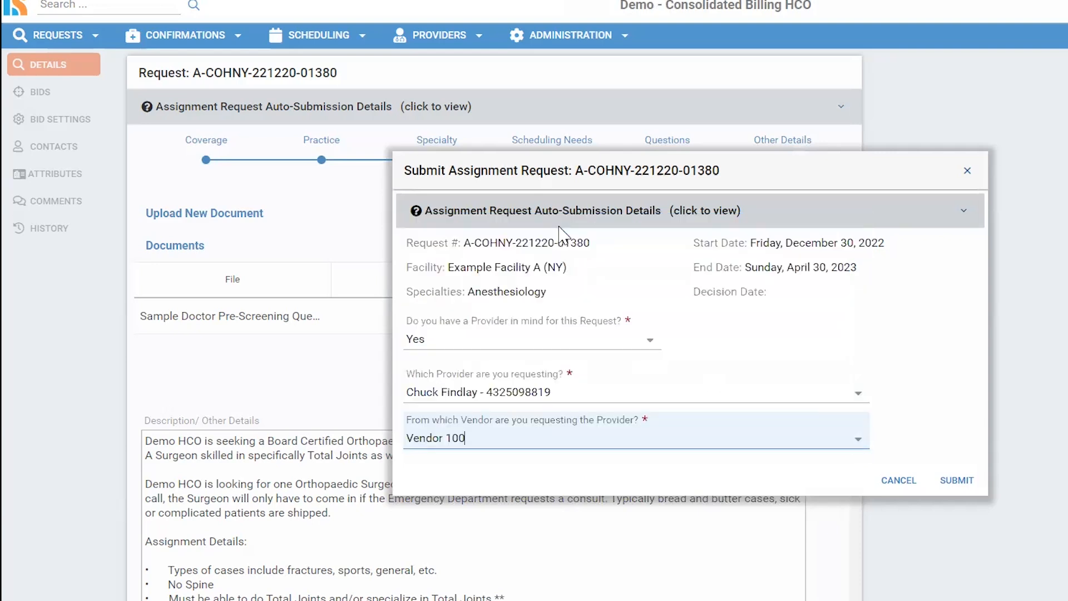
pyautogui.click(957, 485)
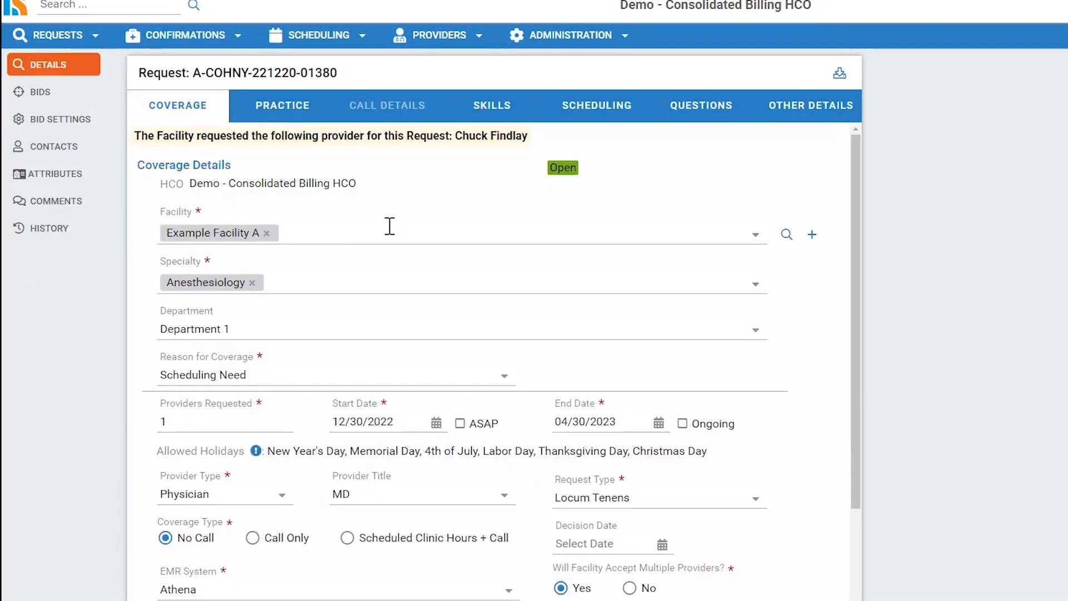
# - Review the submitted request's practice, skills, scheduling and questions details
pyautogui.click(282, 109)
pyautogui.click(508, 115)
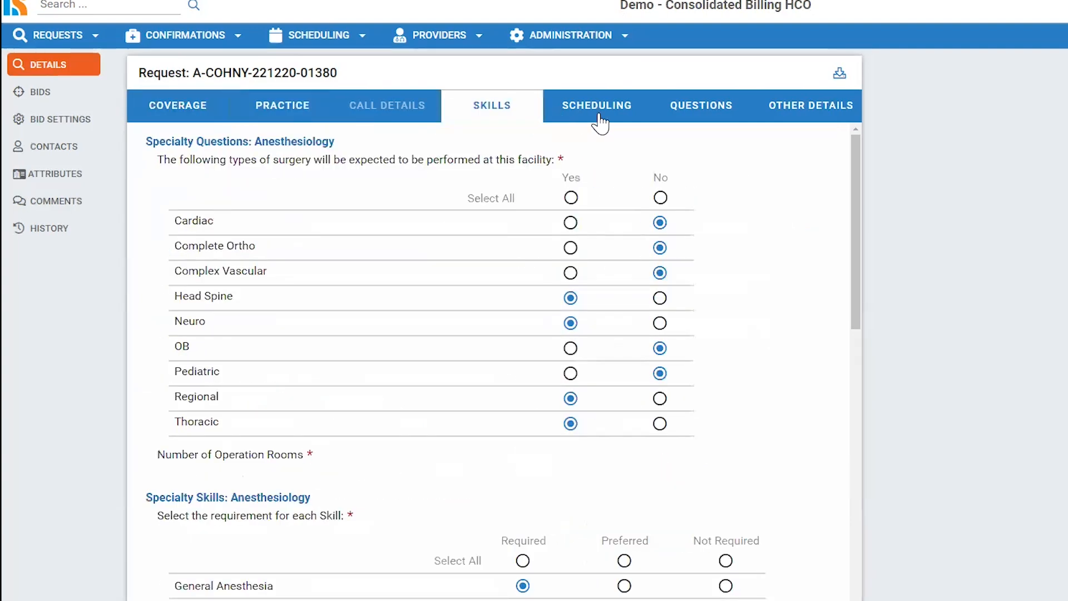
pyautogui.click(596, 118)
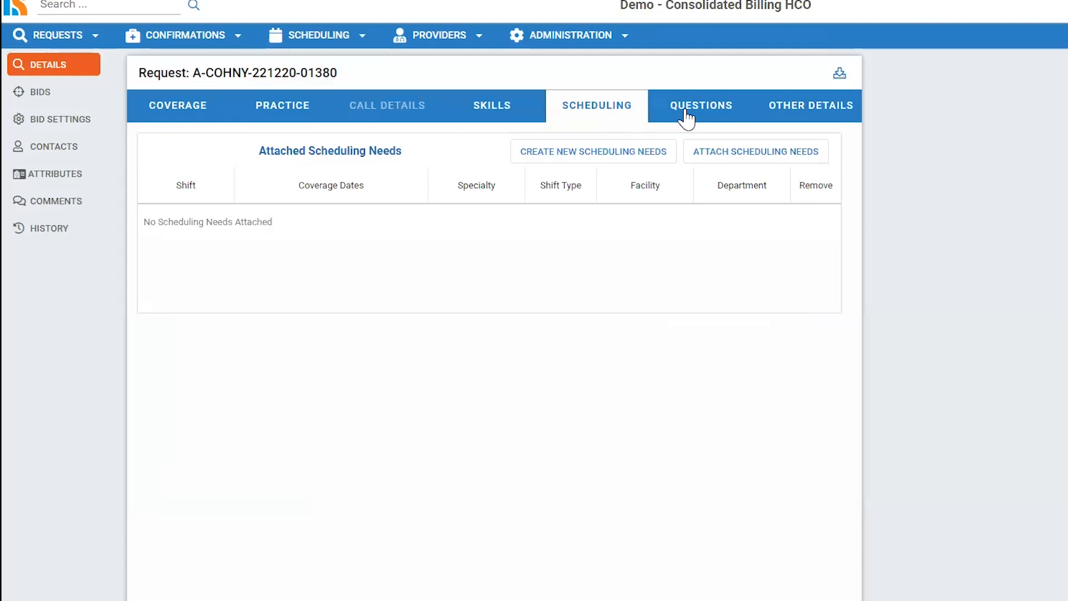
pyautogui.click(688, 112)
pyautogui.scroll(-1, 540, 434)
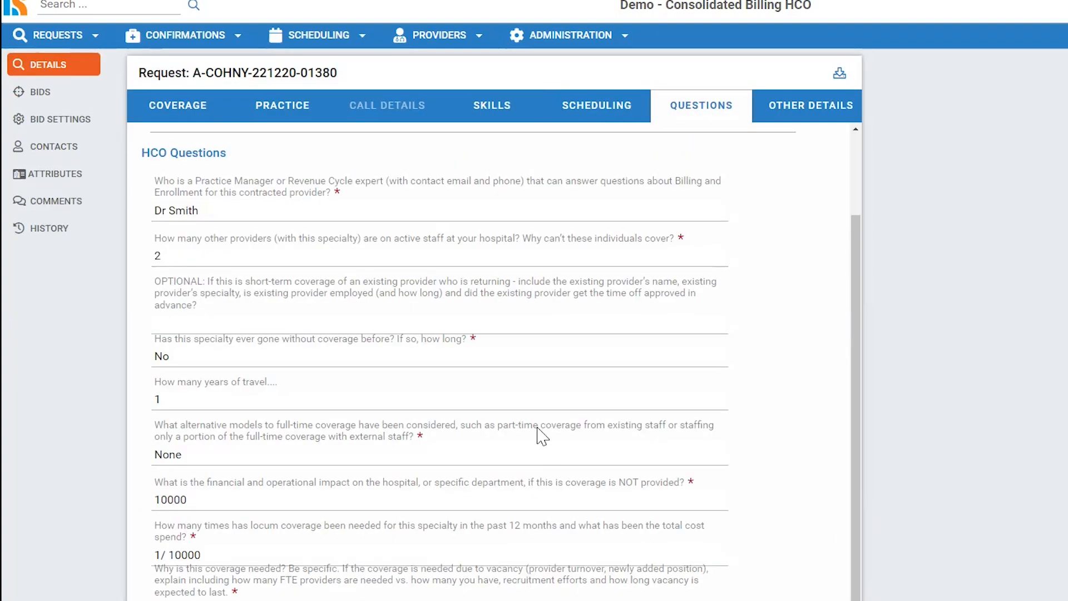